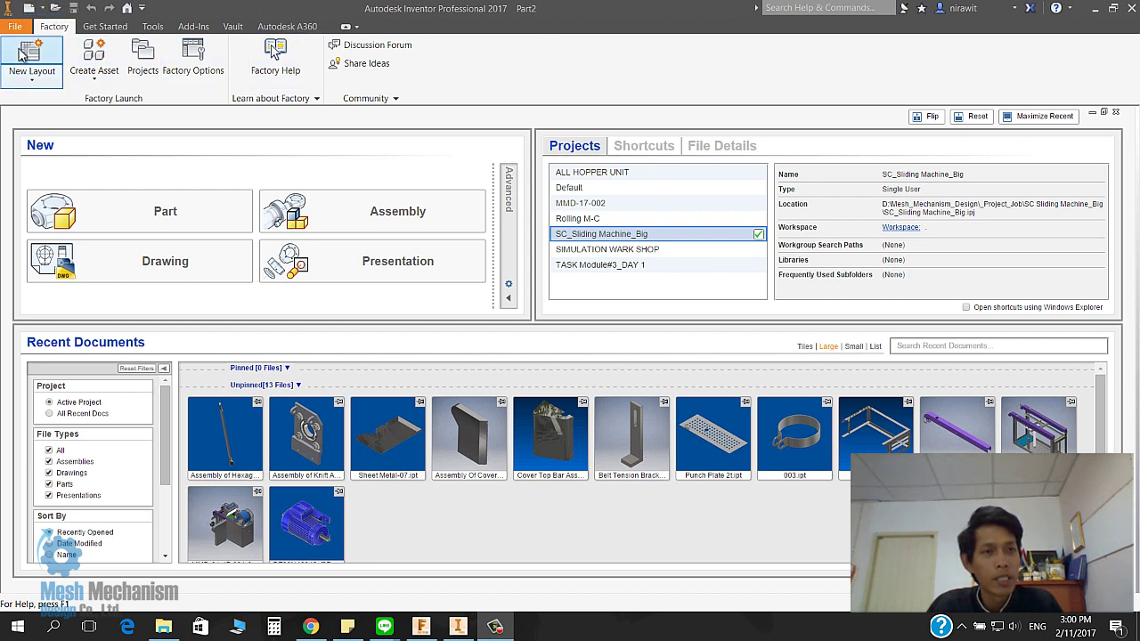
- Start a new part and begin a sketch on the XY Plane
{"action": "left_click", "coordinate": [39, 8]}
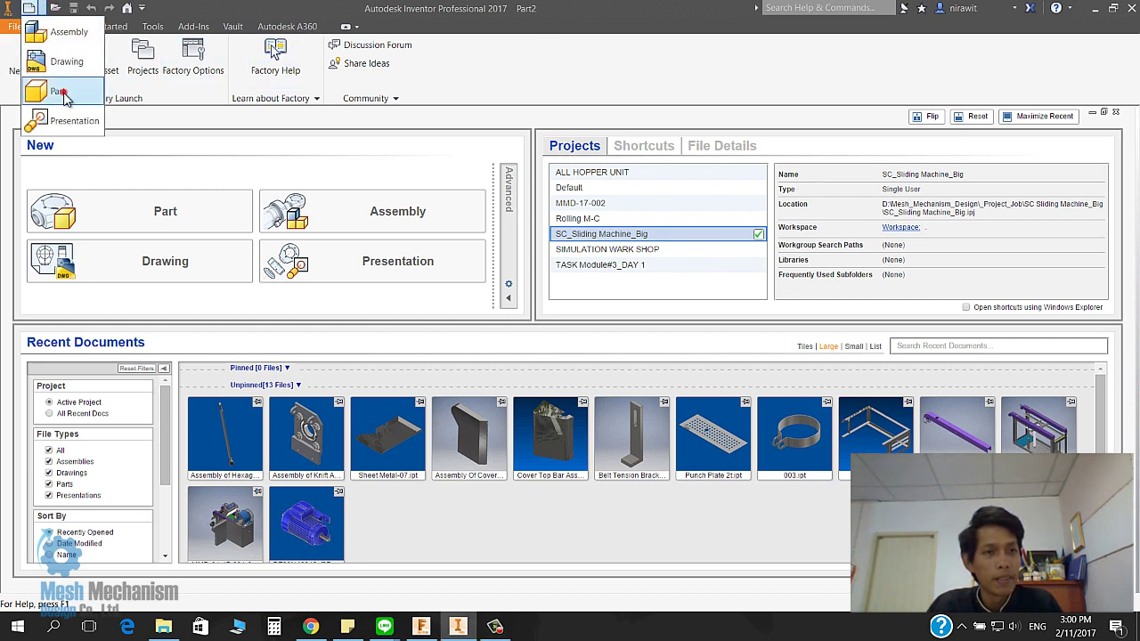
{"action": "left_click", "coordinate": [59, 91]}
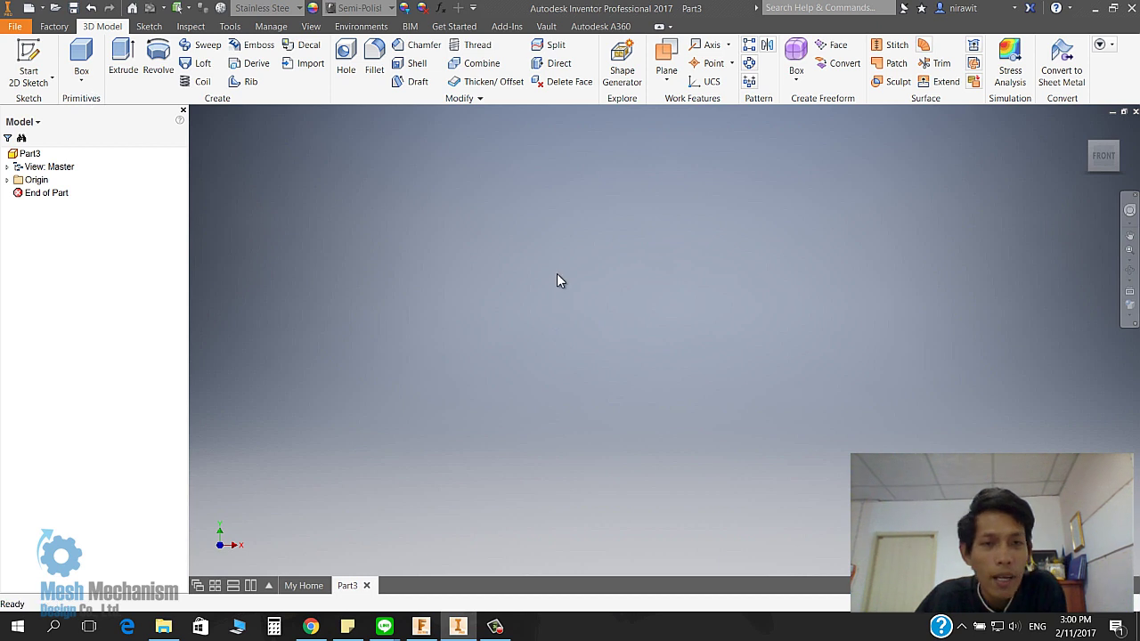
{"action": "mouse_move", "coordinate": [1103, 153]}
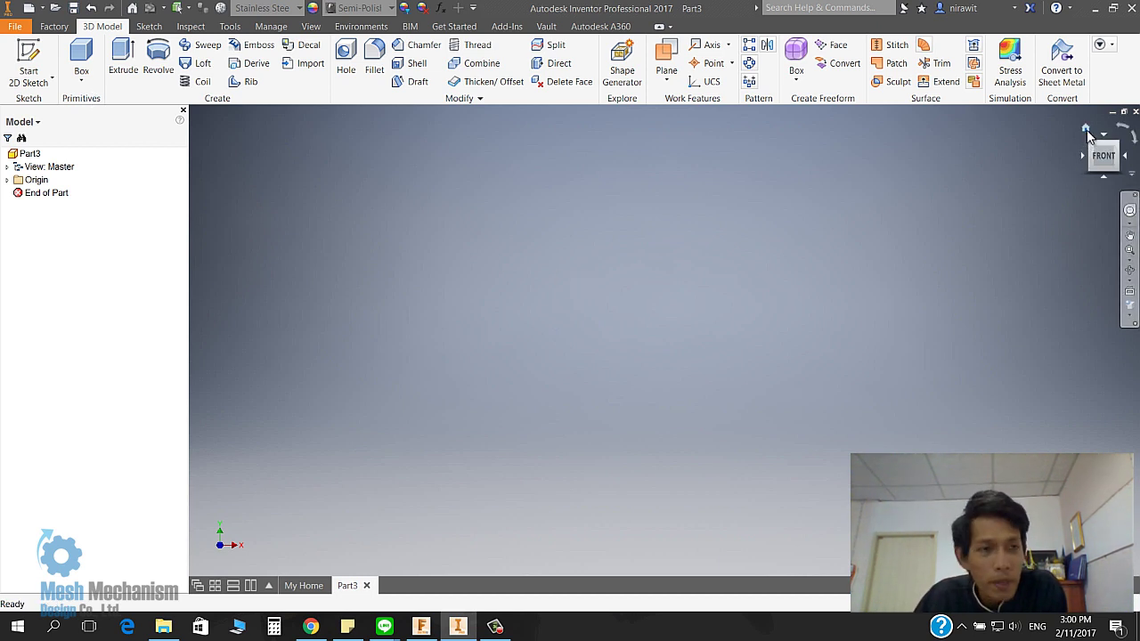
{"action": "left_click", "coordinate": [1086, 130]}
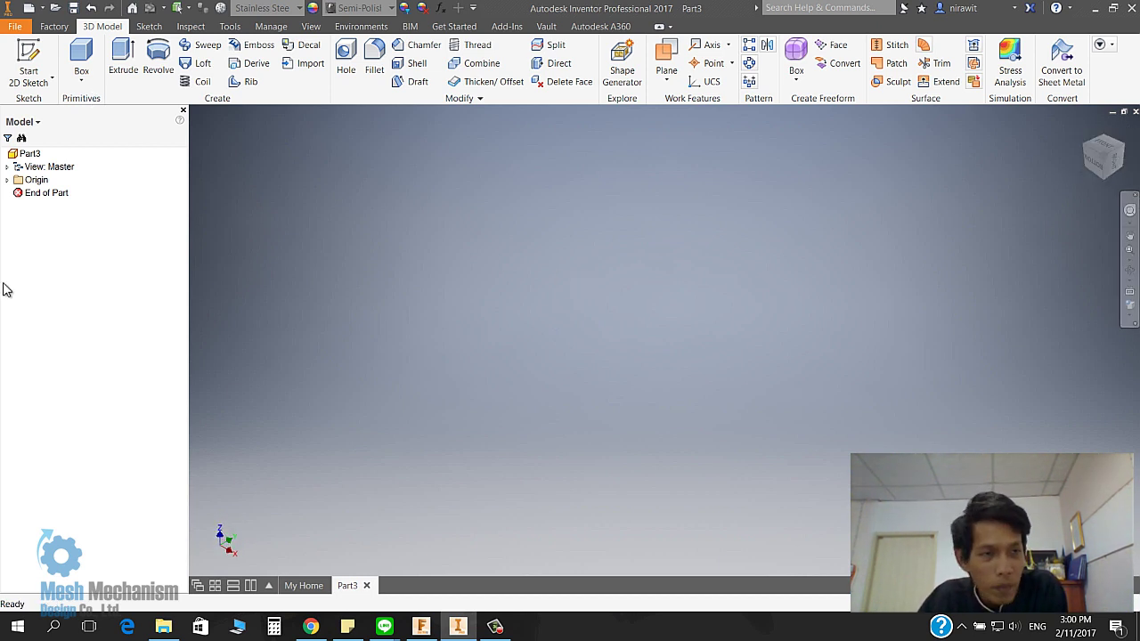
{"action": "left_click", "coordinate": [8, 180]}
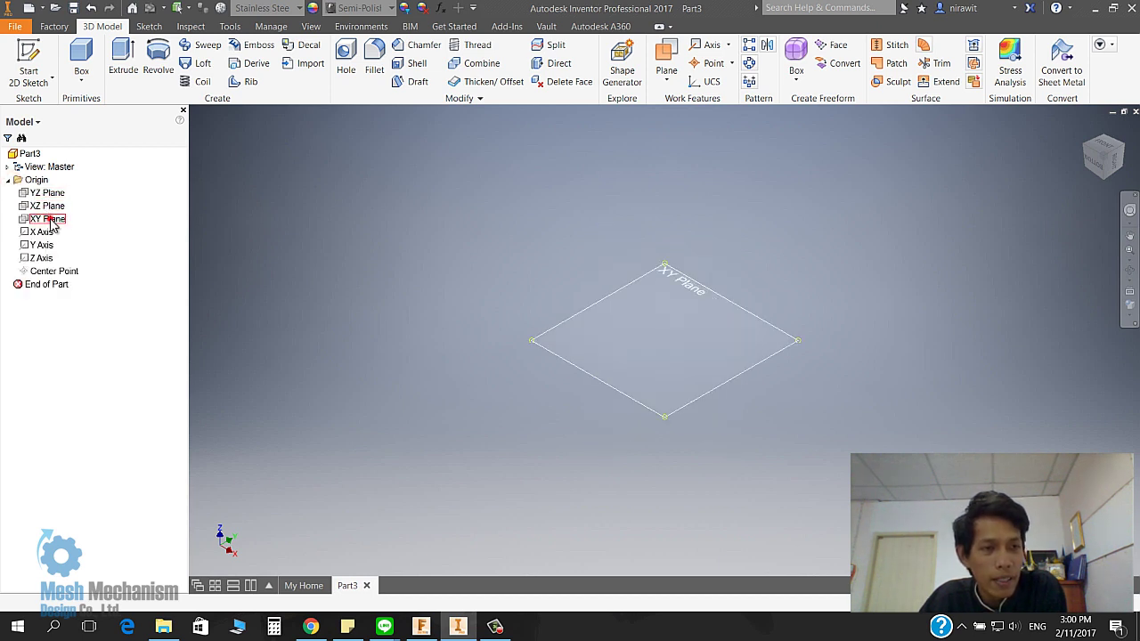
{"action": "left_click", "coordinate": [49, 219]}
{"action": "left_click", "coordinate": [680, 334]}
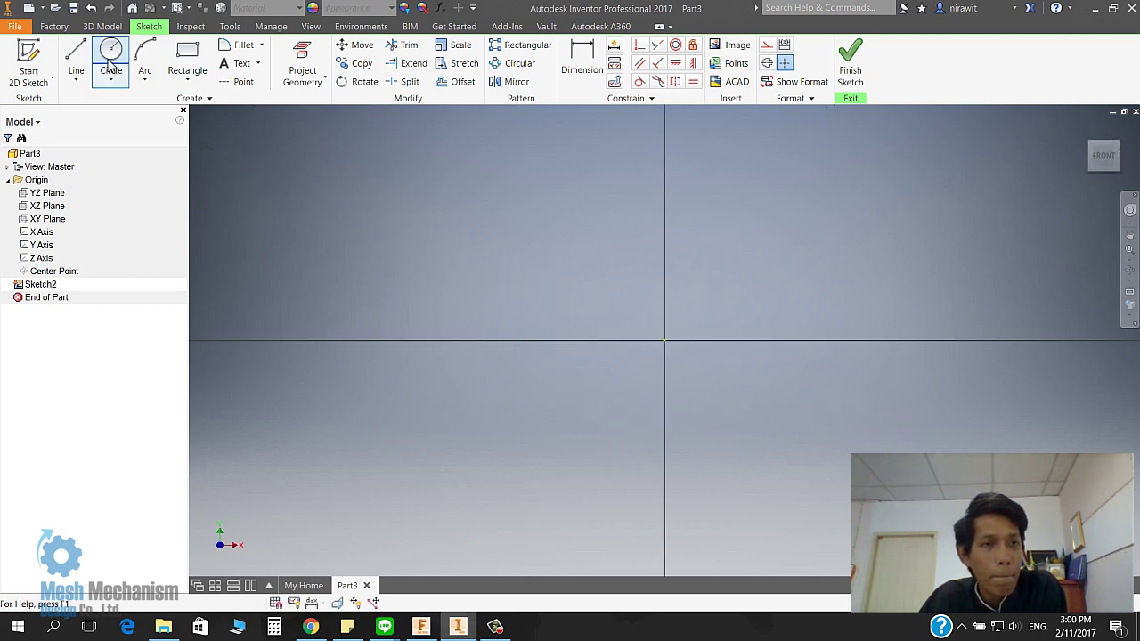
- Draw a 50 mm diameter circle centred on the origin and finish the sketch
{"action": "left_click", "coordinate": [110, 55]}
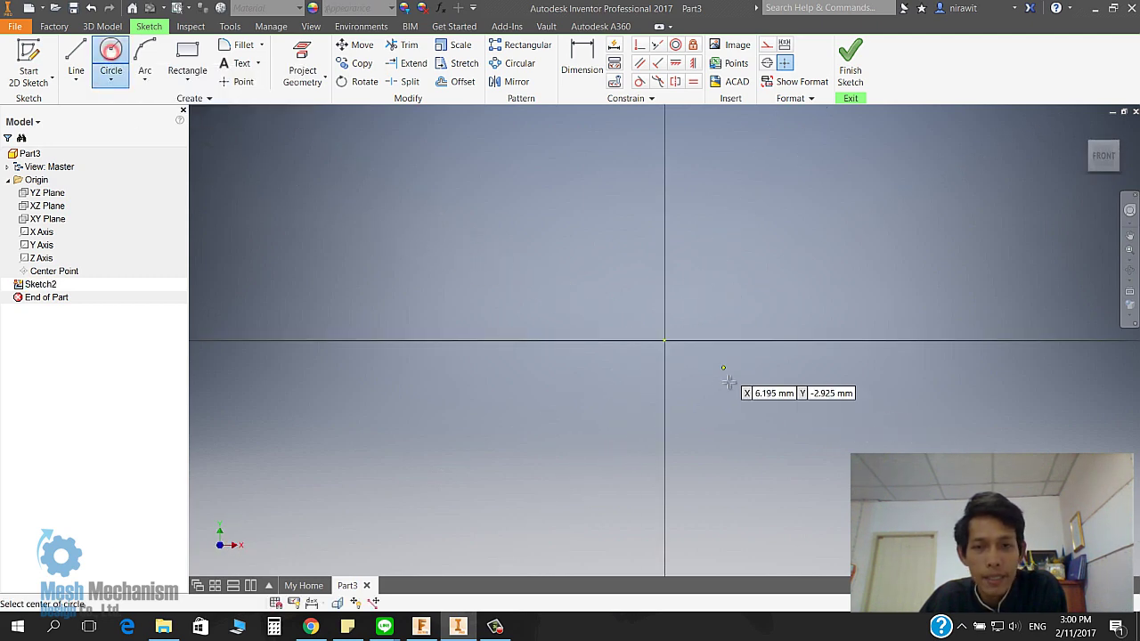
{"action": "left_click", "coordinate": [664, 340]}
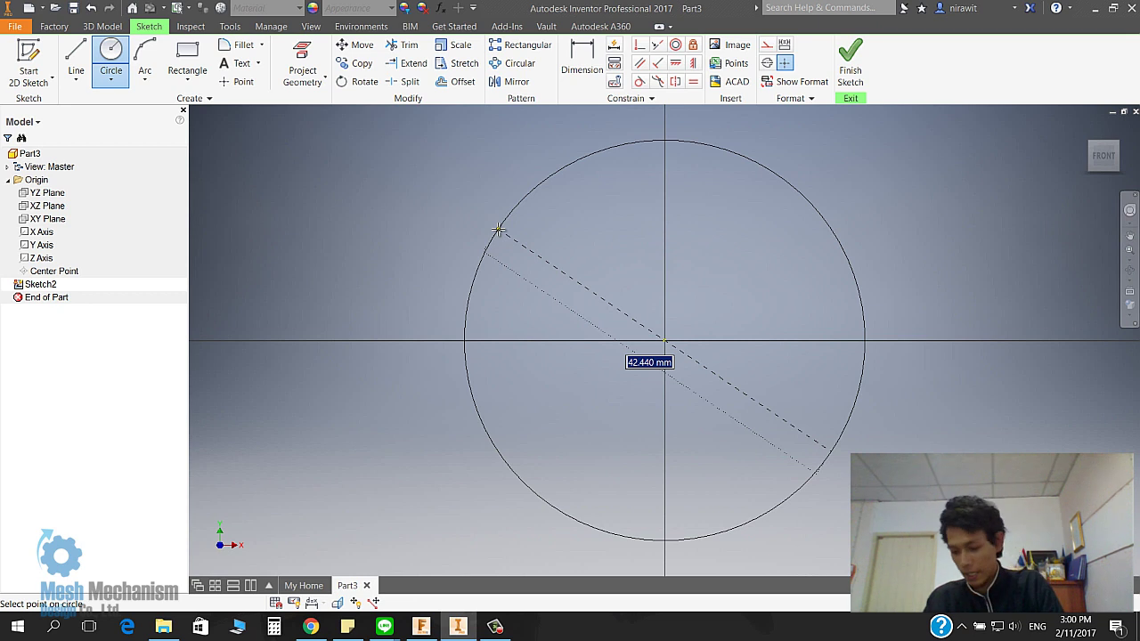
{"action": "left_click", "coordinate": [498, 230]}
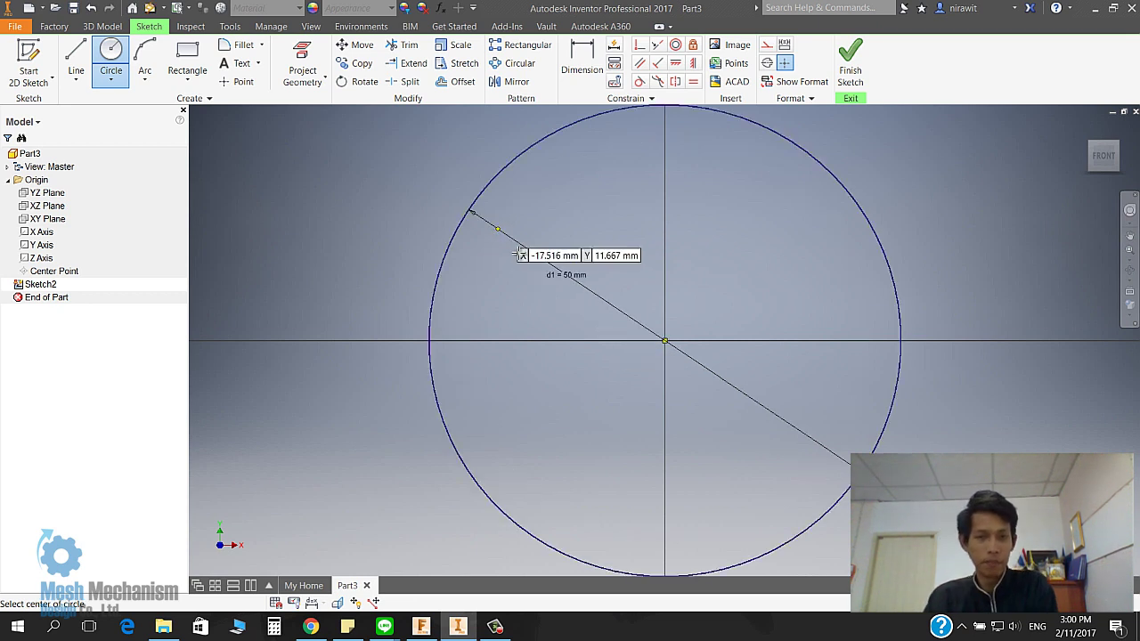
{"action": "scroll", "coordinate": [525, 255], "scroll_direction": "up", "scroll_amount": 5}
{"action": "right_click", "coordinate": [587, 267]}
{"action": "left_click", "coordinate": [661, 266]}
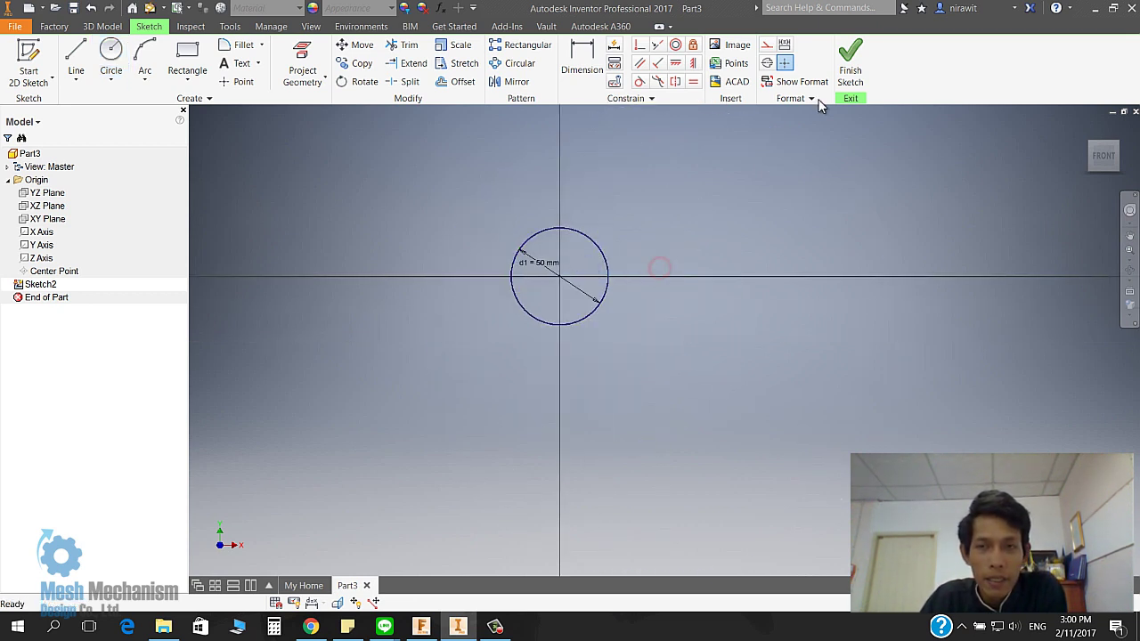
{"action": "left_click", "coordinate": [850, 60]}
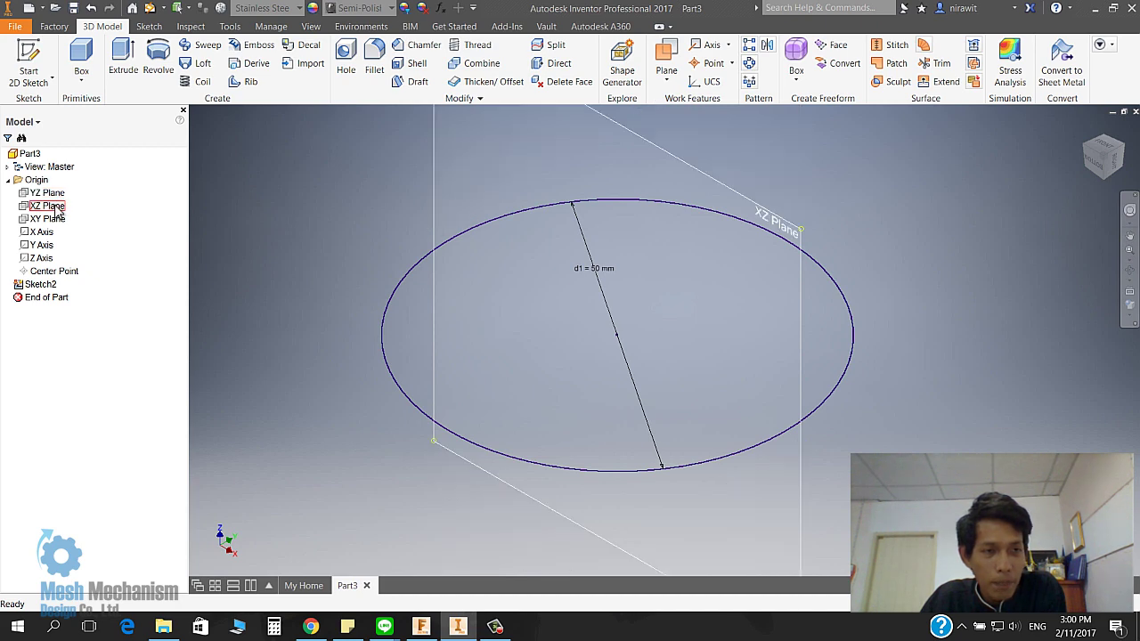
- Start a sketch on the YZ Plane and project the axis line through the circle into it
{"action": "left_click", "coordinate": [631, 326]}
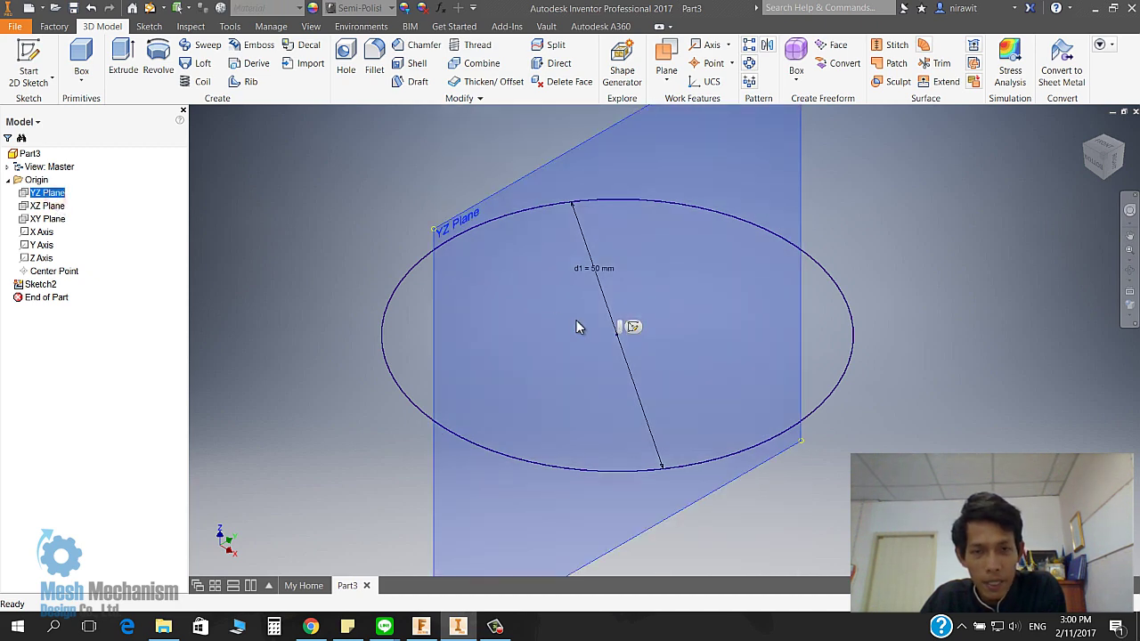
{"action": "left_click", "coordinate": [634, 326]}
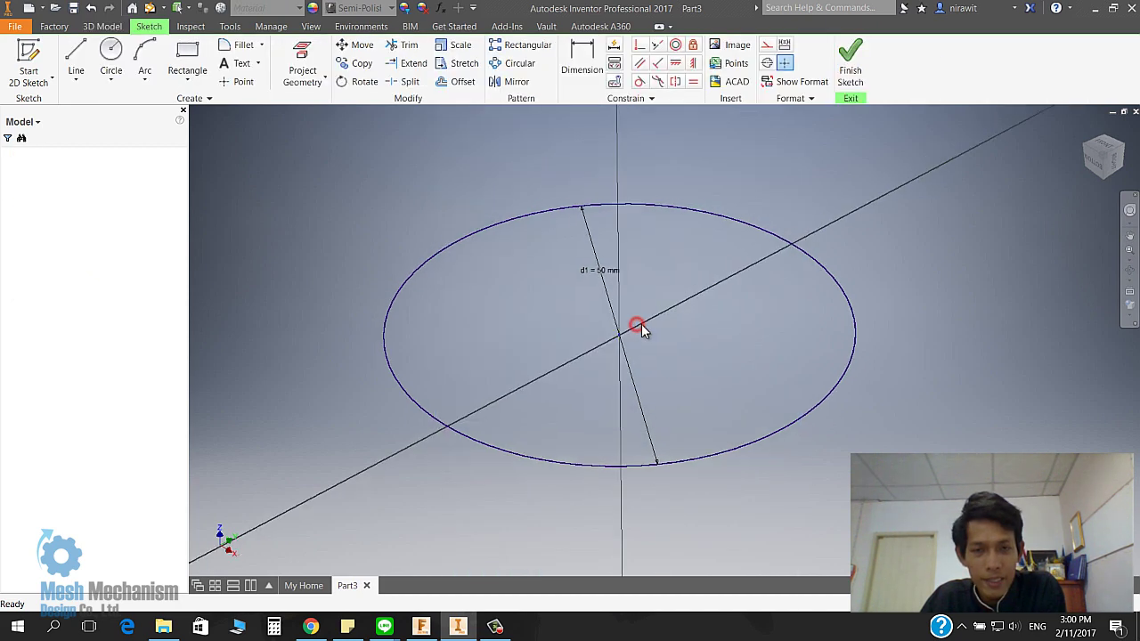
{"action": "left_click", "coordinate": [300, 56]}
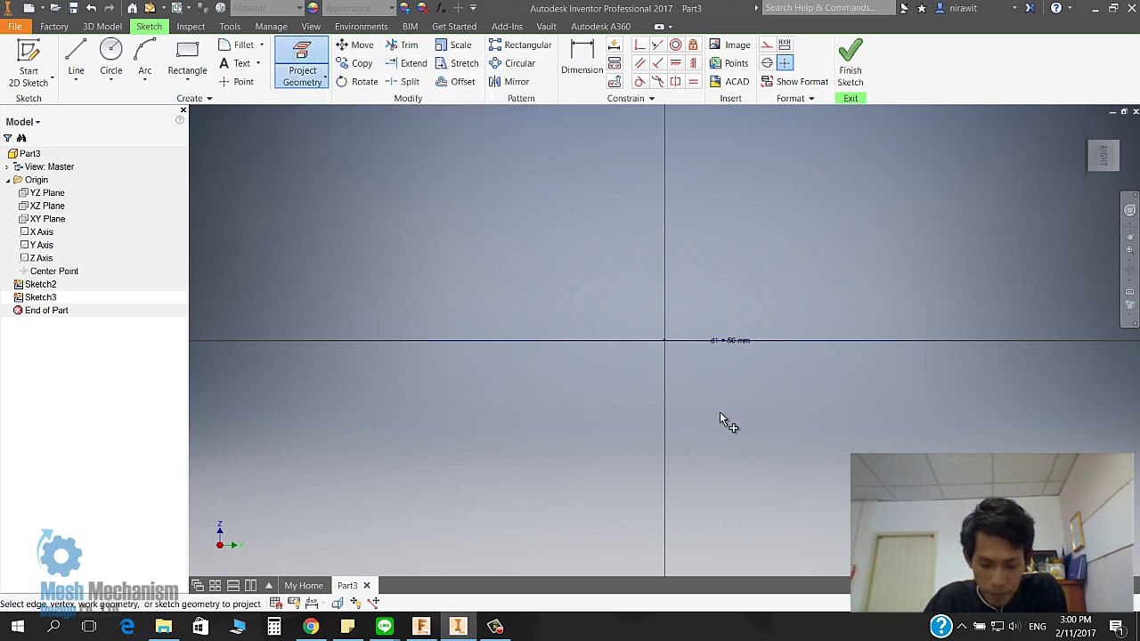
{"action": "key", "text": "F4"}
{"action": "left_click_drag", "start_coordinate": [721, 424], "coordinate": [909, 338]}
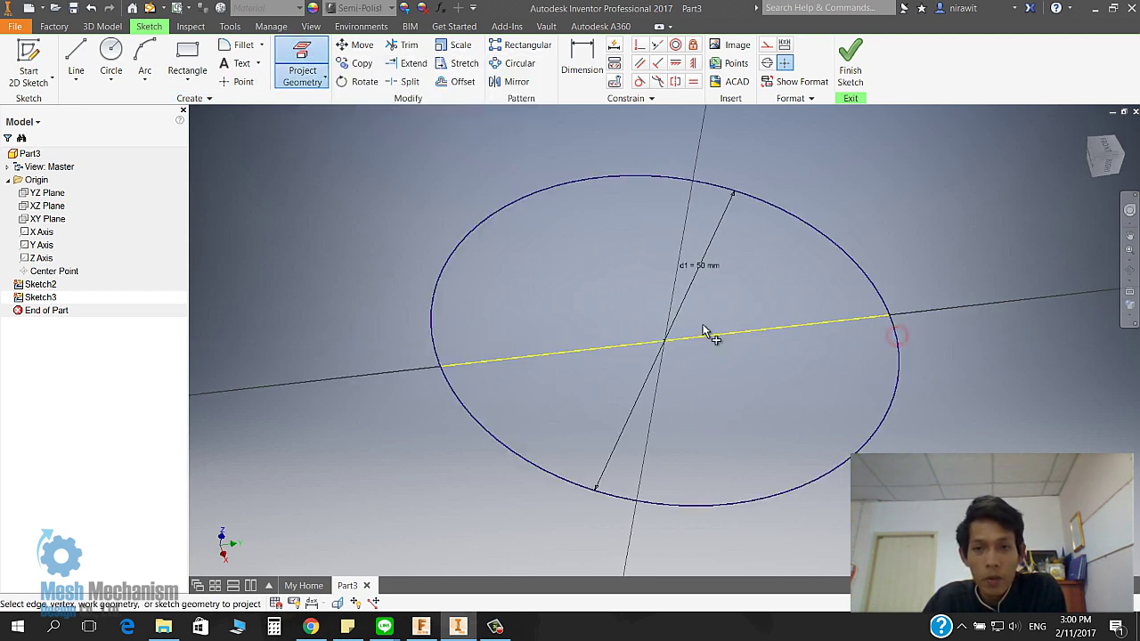
{"action": "left_click", "coordinate": [895, 317]}
{"action": "right_click", "coordinate": [676, 305]}
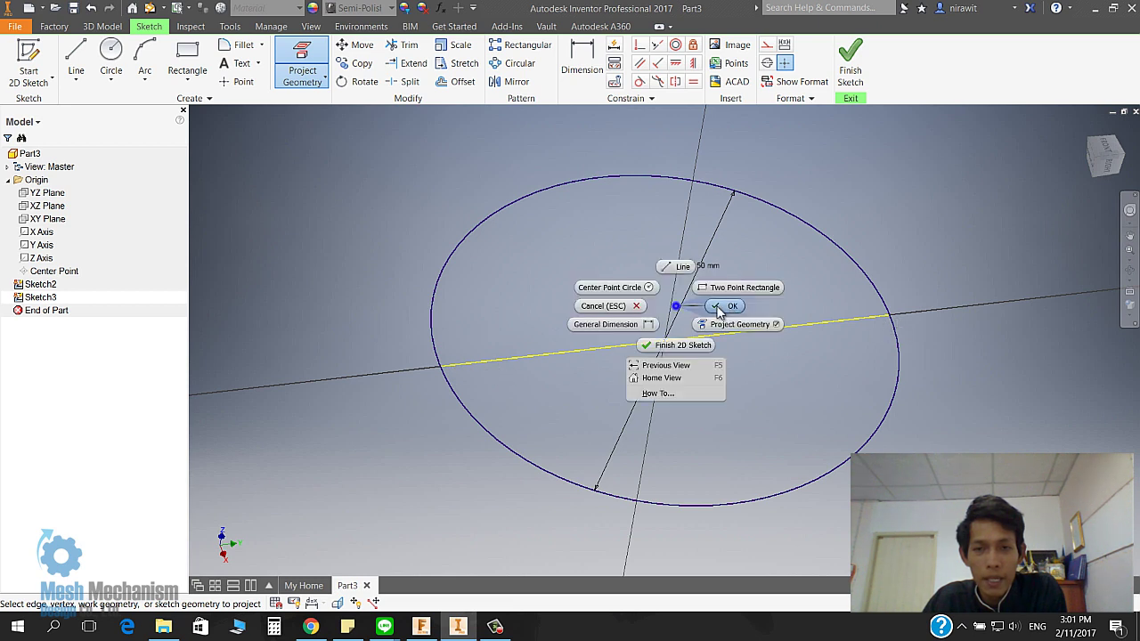
{"action": "left_click", "coordinate": [745, 307]}
- Convert the projected axis line to construction geometry
{"action": "left_click_drag", "start_coordinate": [736, 389], "coordinate": [735, 388]}
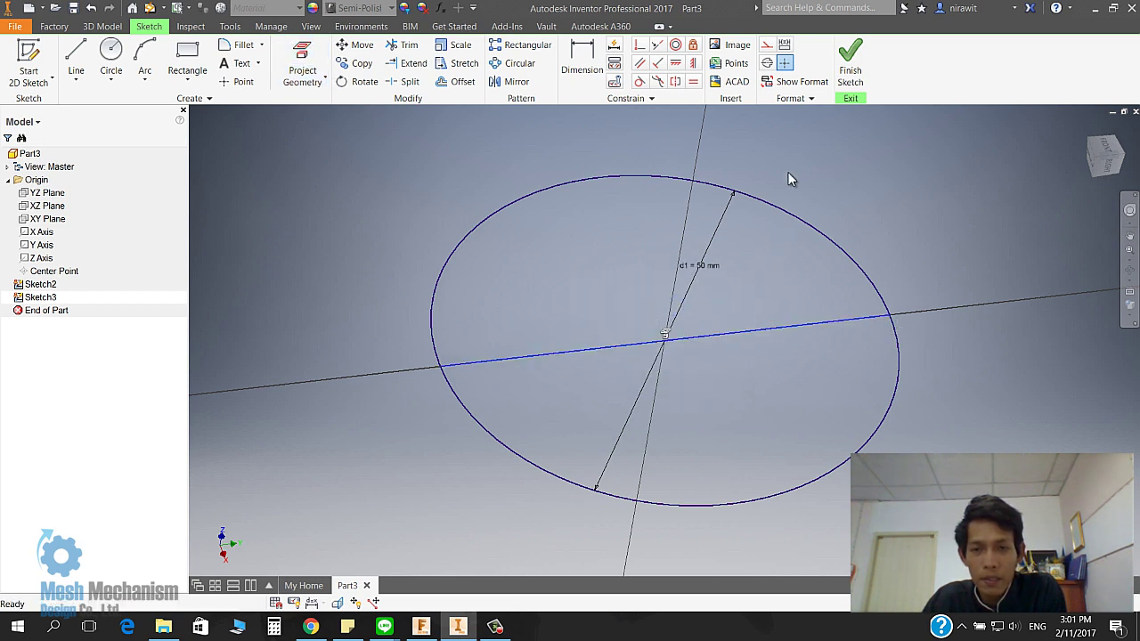
{"action": "left_click", "coordinate": [766, 46]}
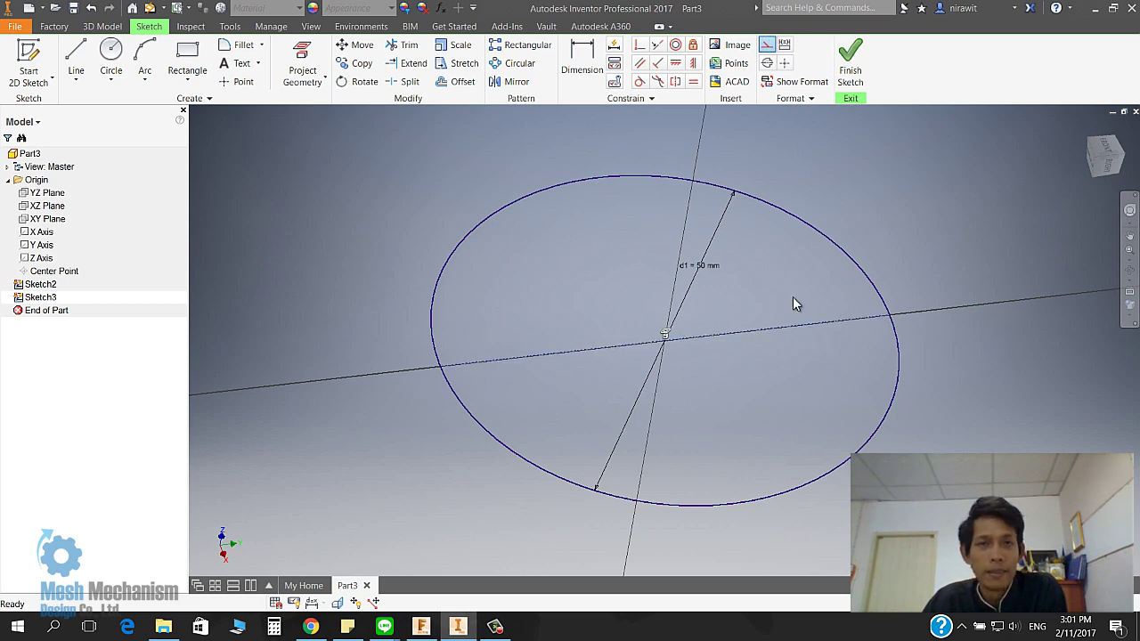
{"action": "middle_click_drag", "start_coordinate": [792, 296], "coordinate": [750, 346], "text": "shift"}
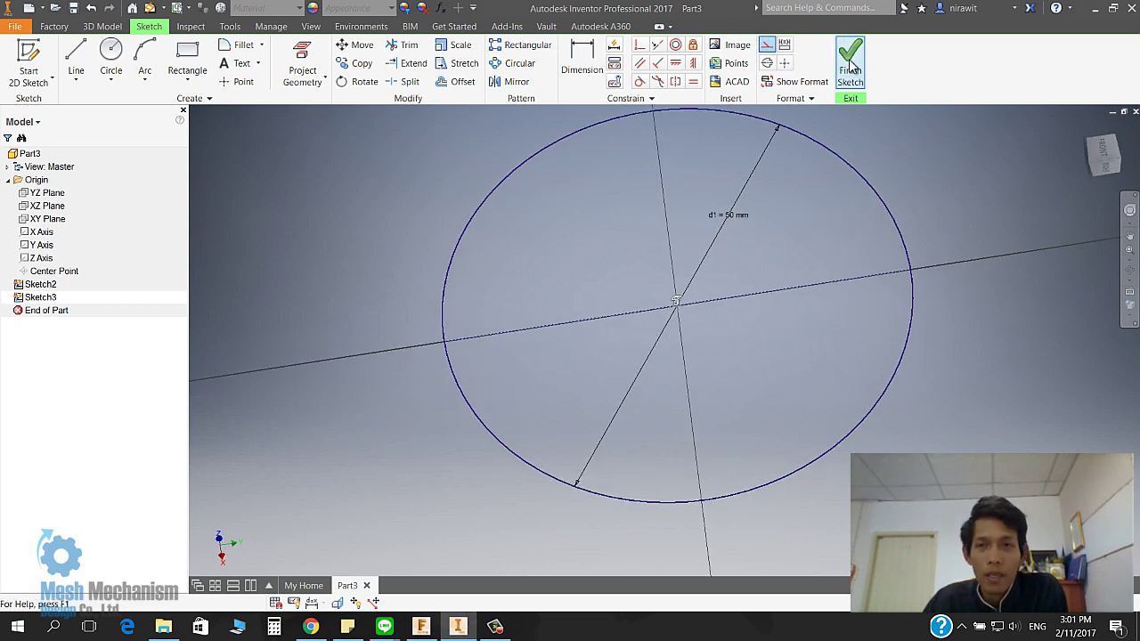
{"action": "left_click", "coordinate": [40, 283]}
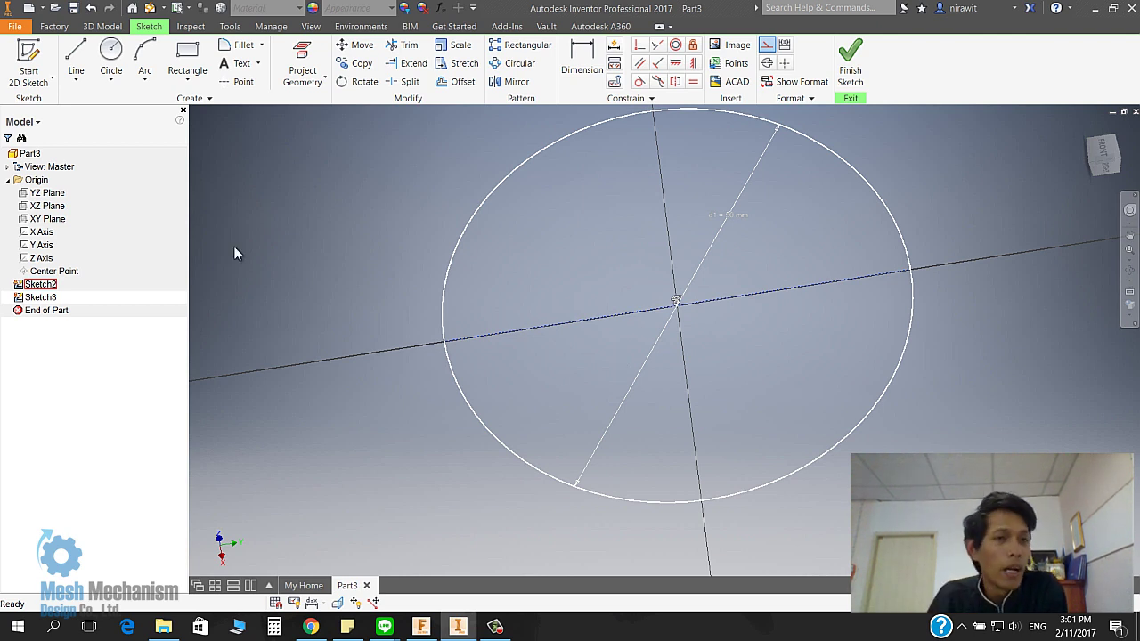
- Draw an interpolated S-shaped spline rising from the circle, viewed from the right
{"action": "left_click", "coordinate": [75, 79]}
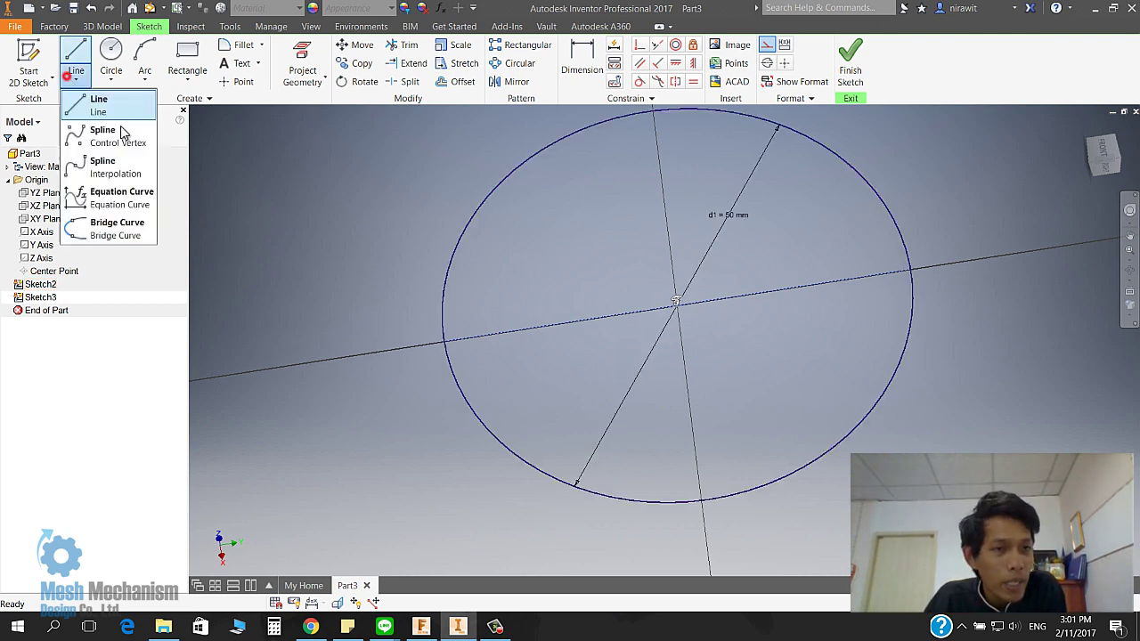
{"action": "left_click", "coordinate": [140, 170]}
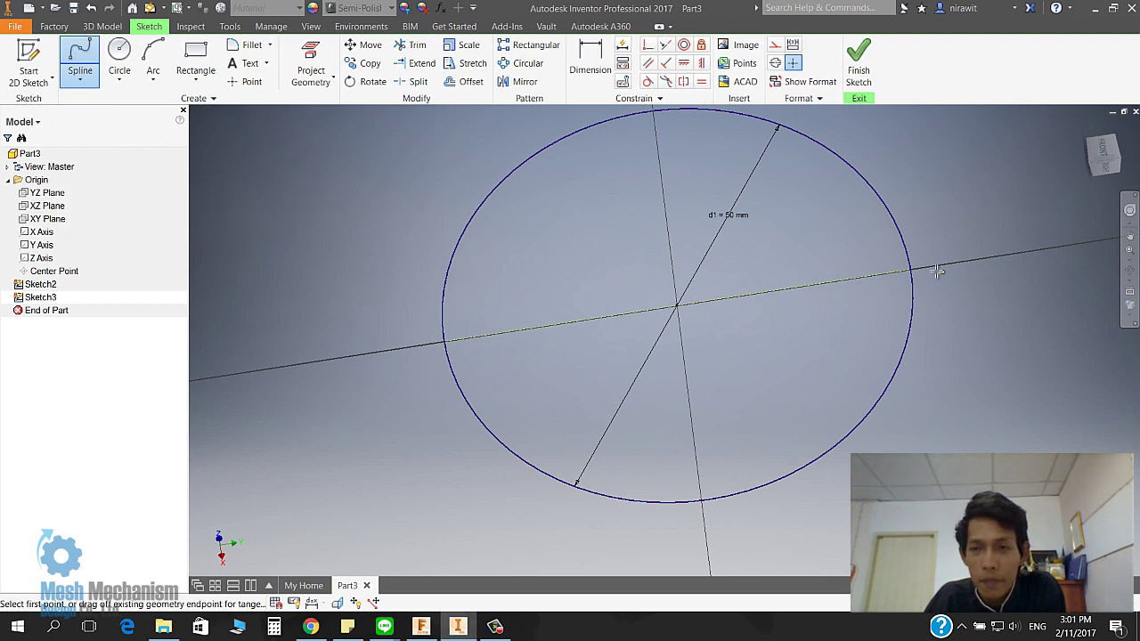
{"action": "left_click", "coordinate": [1109, 175]}
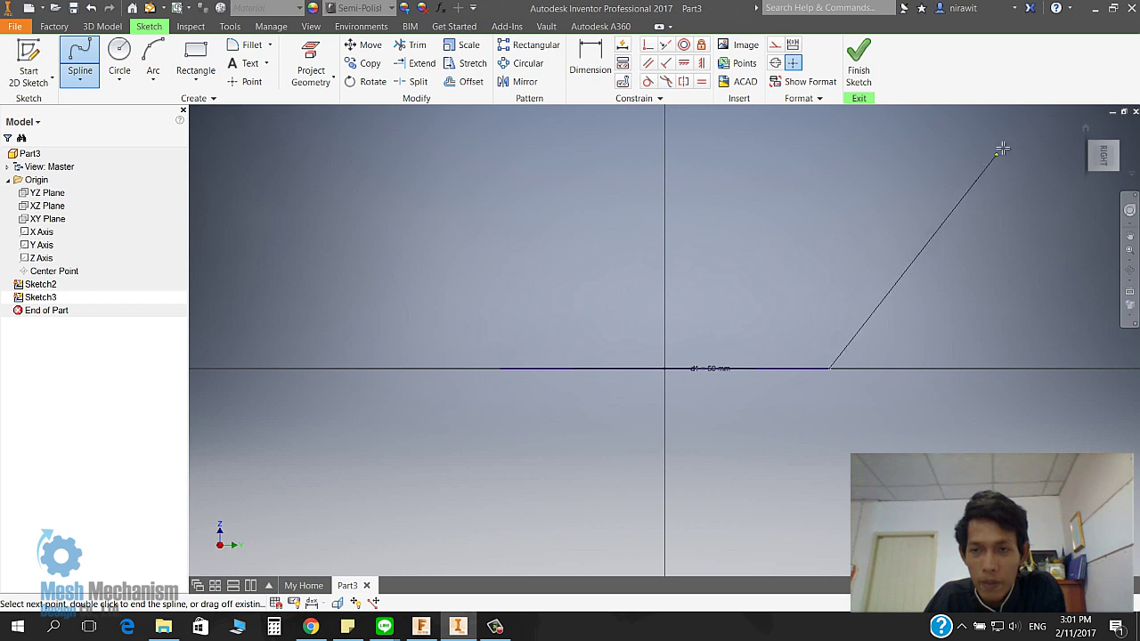
{"action": "left_click", "coordinate": [864, 299]}
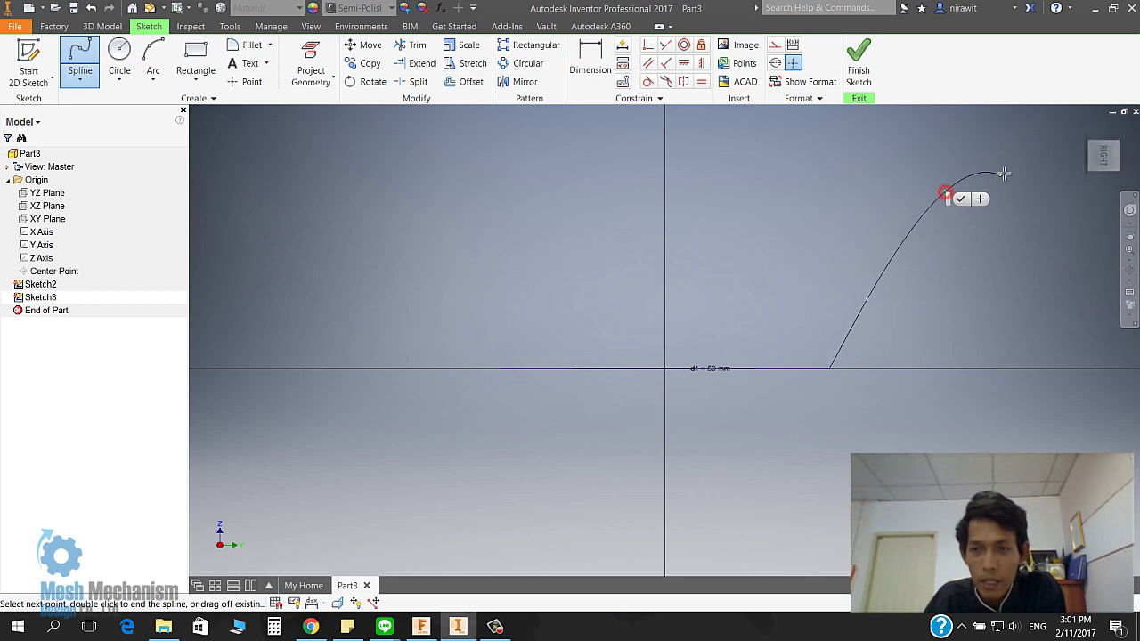
{"action": "left_click", "coordinate": [1027, 155]}
{"action": "middle_click_drag", "start_coordinate": [1013, 155], "coordinate": [859, 231]}
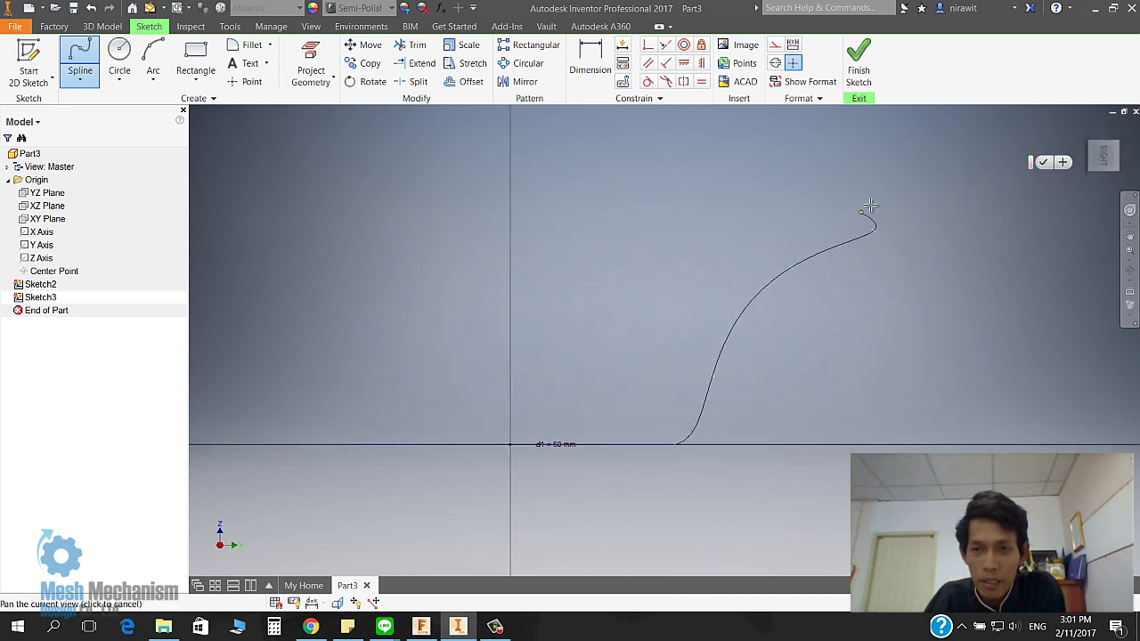
{"action": "left_click", "coordinate": [915, 166]}
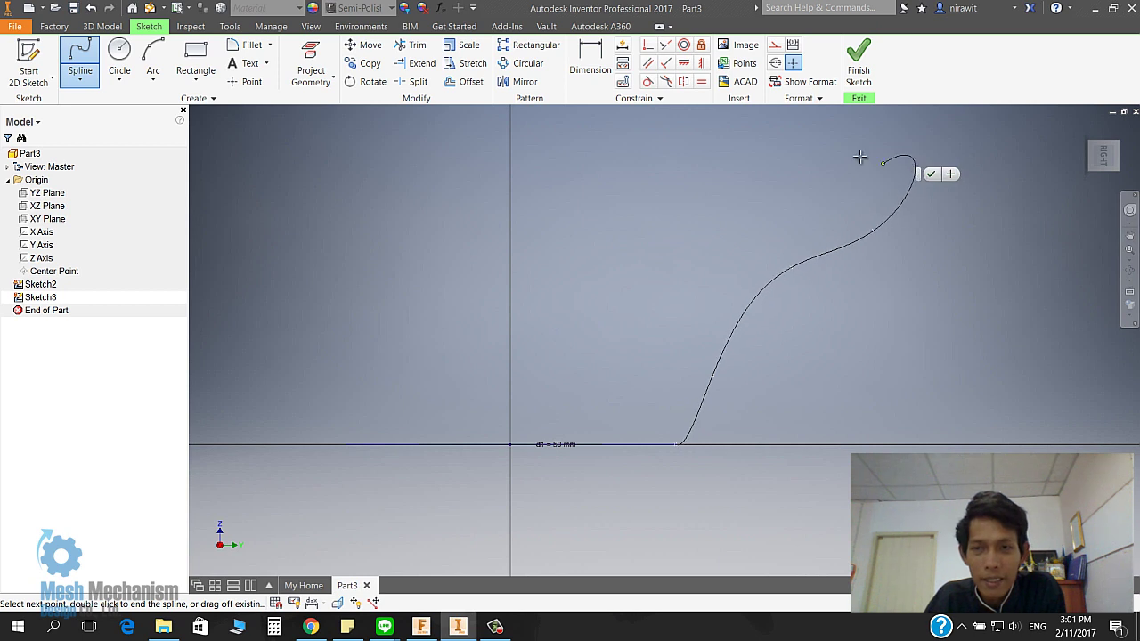
{"action": "right_click", "coordinate": [874, 179]}
{"action": "left_click", "coordinate": [807, 178]}
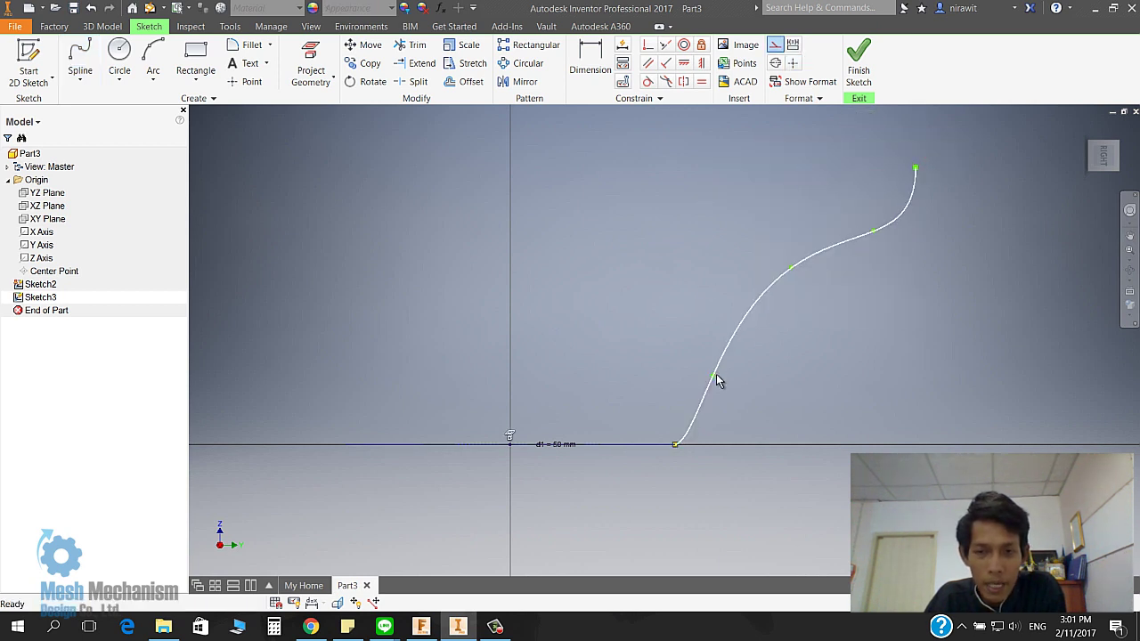
- Drag the spline's fit points and top endpoint to reshape its upper curve
{"action": "left_click_drag", "start_coordinate": [718, 383], "coordinate": [715, 325]}
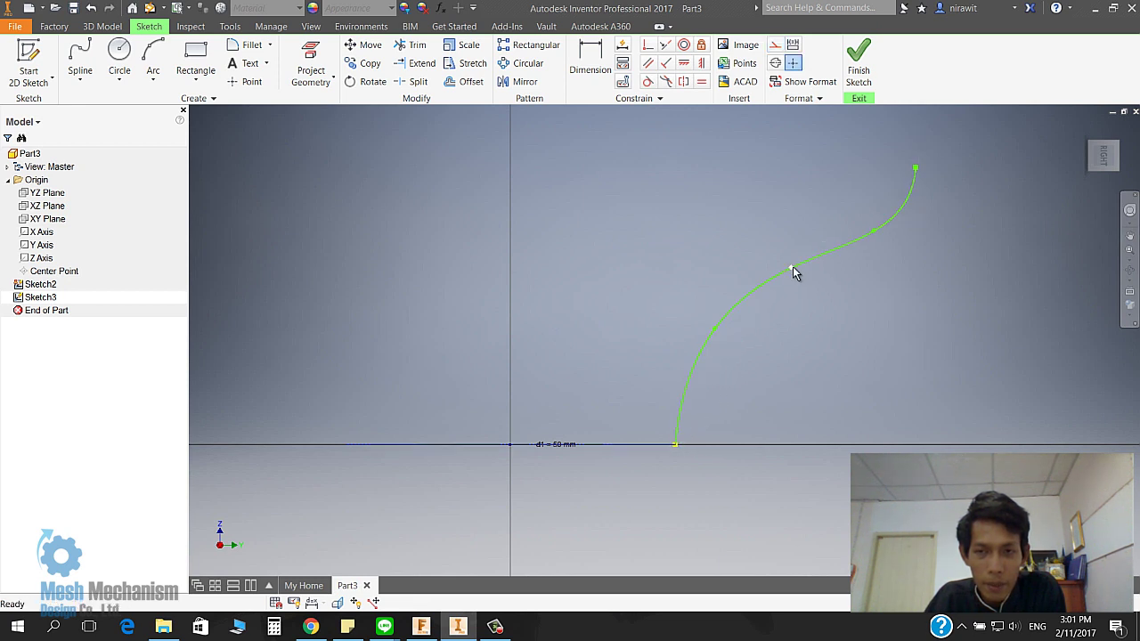
{"action": "left_click_drag", "start_coordinate": [790, 268], "coordinate": [784, 278]}
{"action": "left_click", "coordinate": [855, 275]}
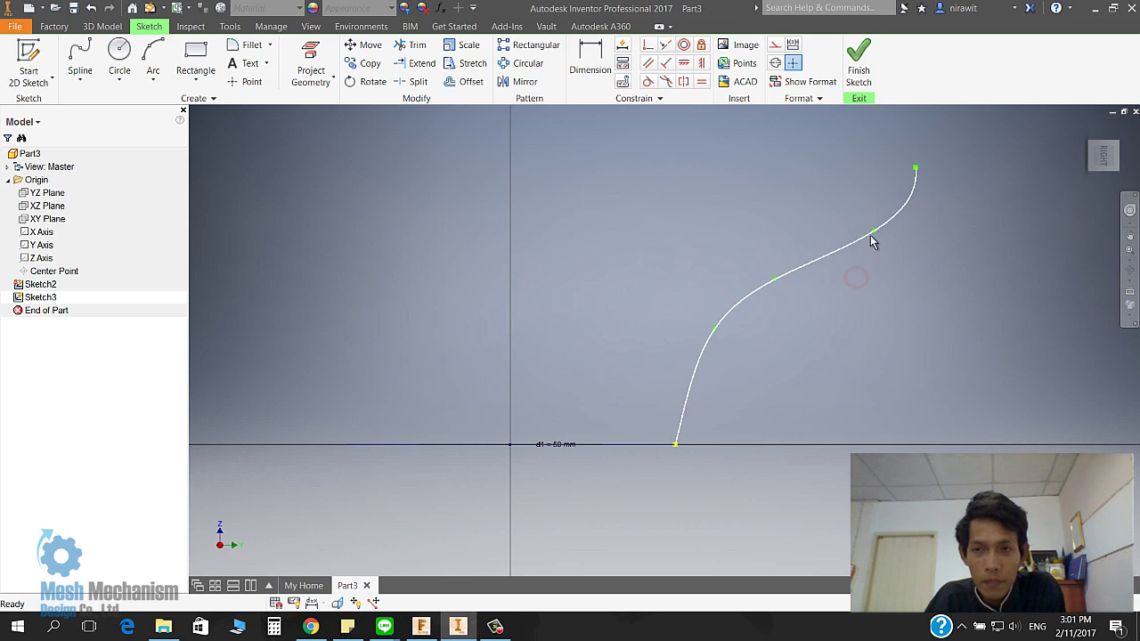
{"action": "left_click", "coordinate": [875, 235]}
{"action": "left_click_drag", "start_coordinate": [874, 234], "coordinate": [874, 239]}
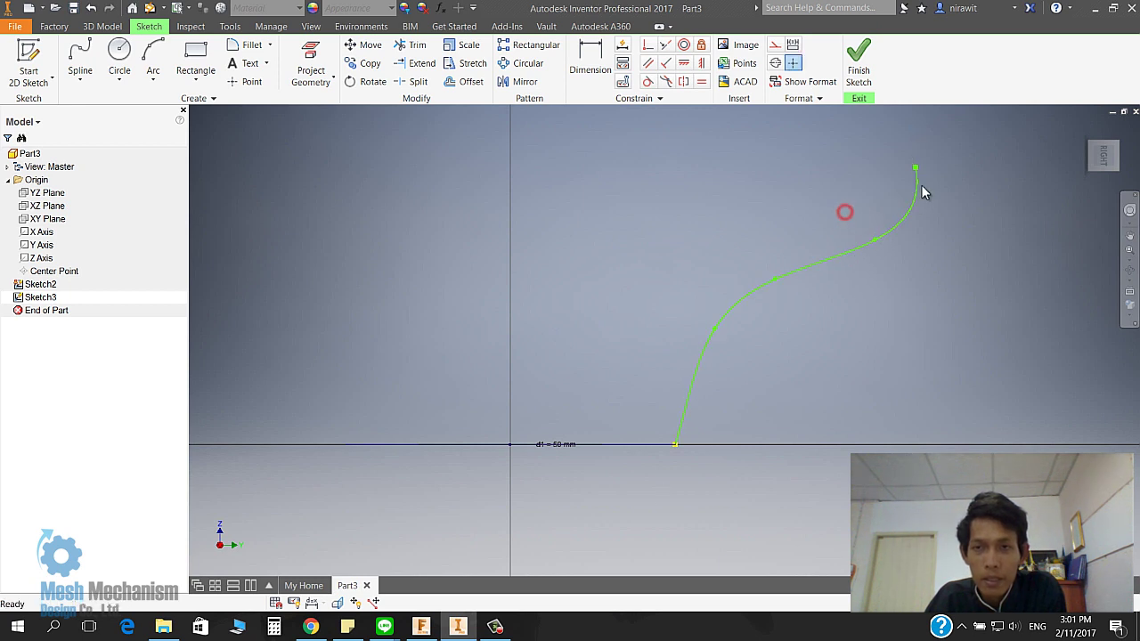
{"action": "left_click_drag", "start_coordinate": [917, 169], "coordinate": [928, 166]}
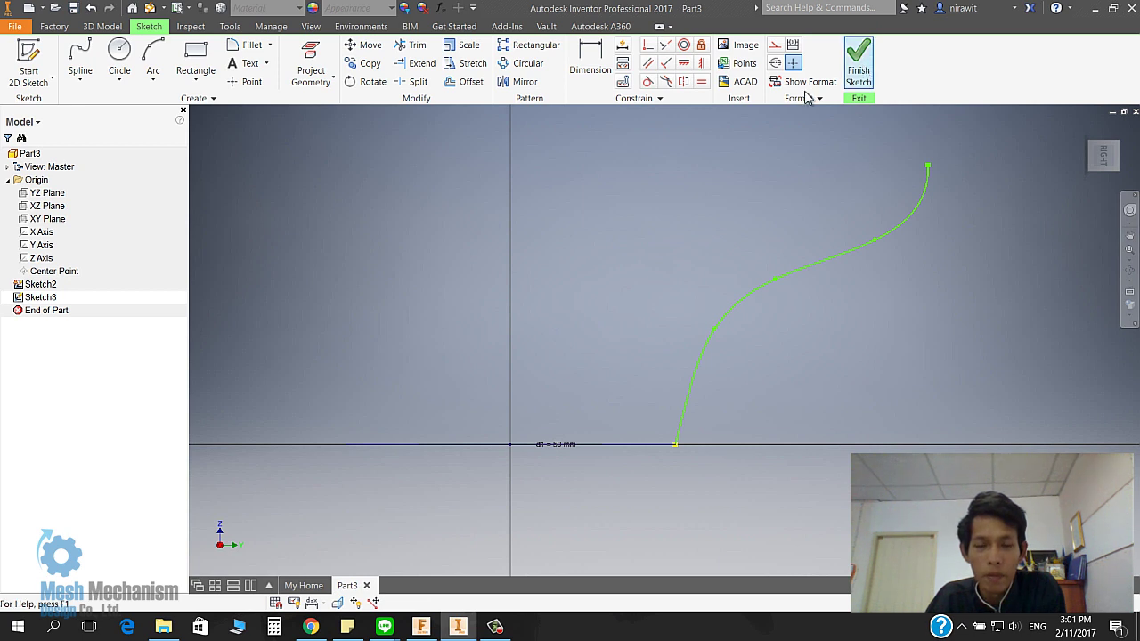
{"action": "middle_click_drag", "start_coordinate": [400, 421], "coordinate": [500, 415]}
- Draw a four-segment zigzag line chain from the circle's left edge, rising up and left
{"action": "left_click", "coordinate": [79, 80]}
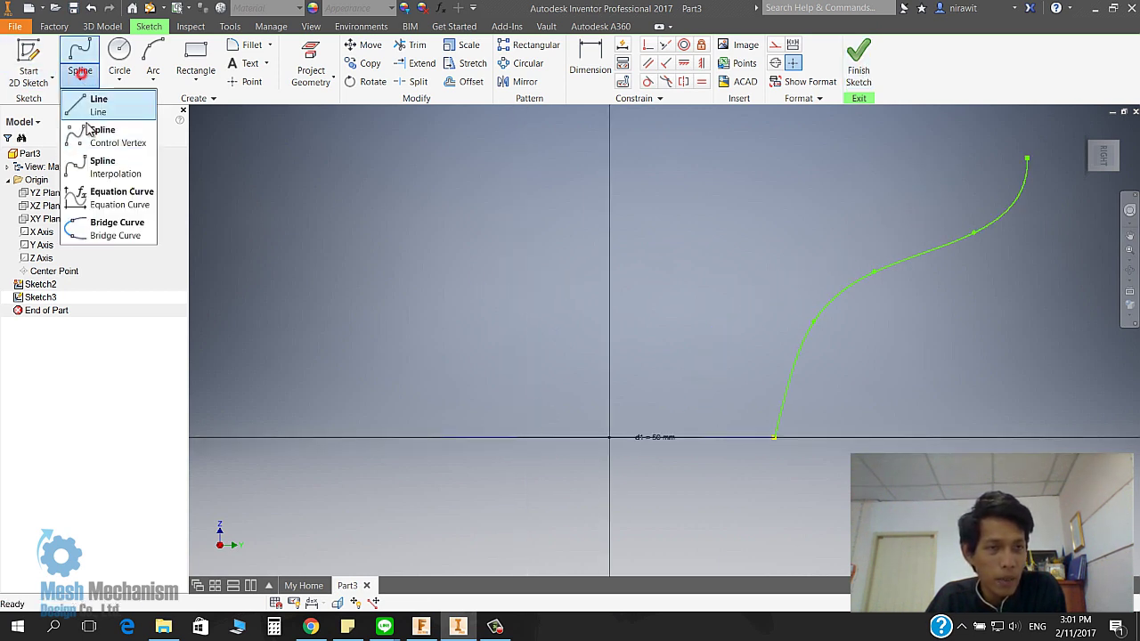
{"action": "left_click", "coordinate": [94, 105]}
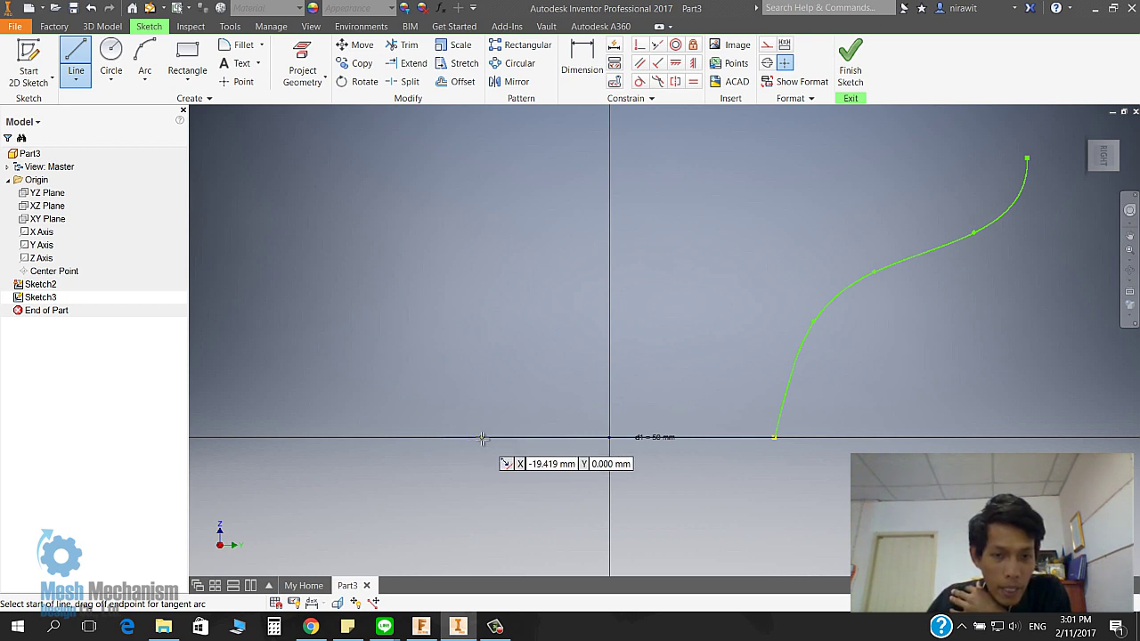
{"action": "middle_click_drag", "start_coordinate": [485, 438], "coordinate": [534, 460], "text": "shift"}
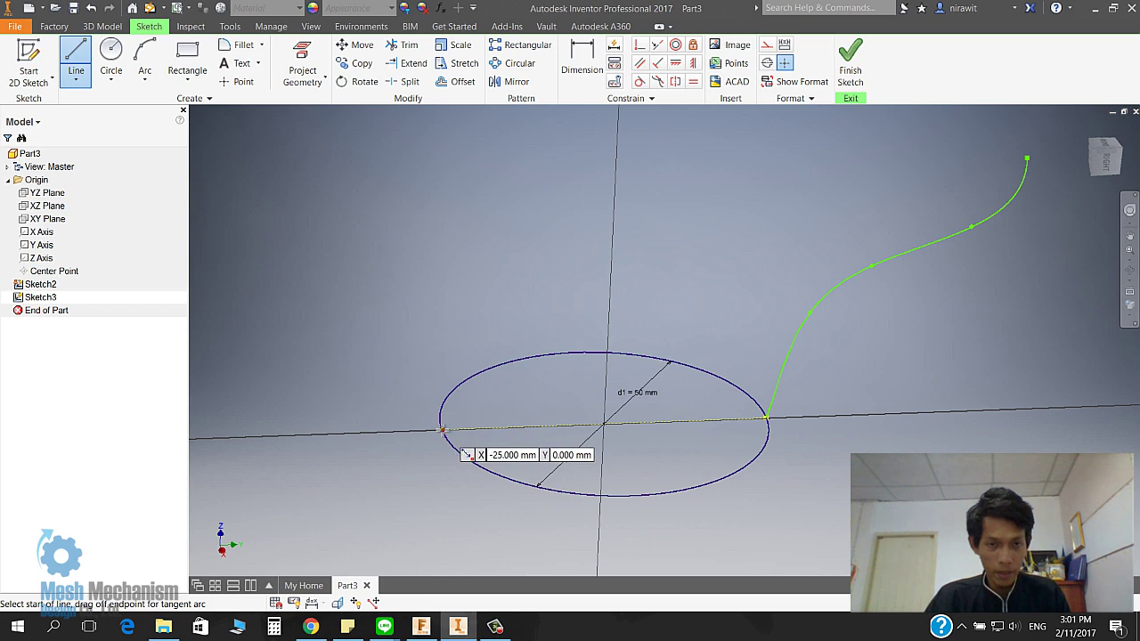
{"action": "left_click", "coordinate": [434, 431]}
{"action": "left_click", "coordinate": [1104, 168]}
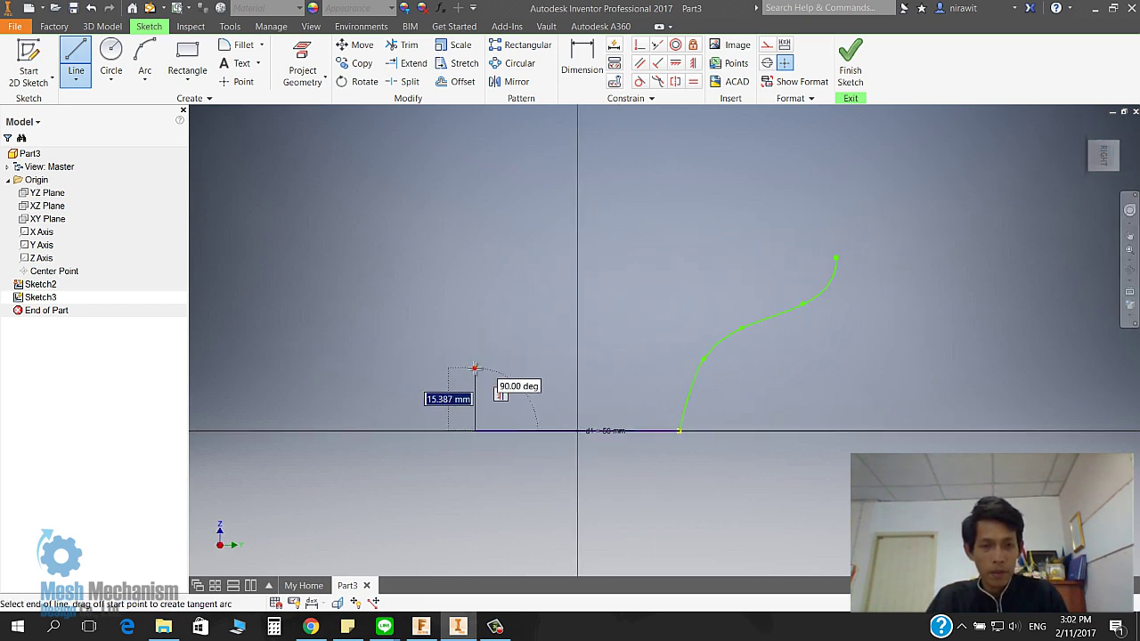
{"action": "left_click", "coordinate": [473, 366]}
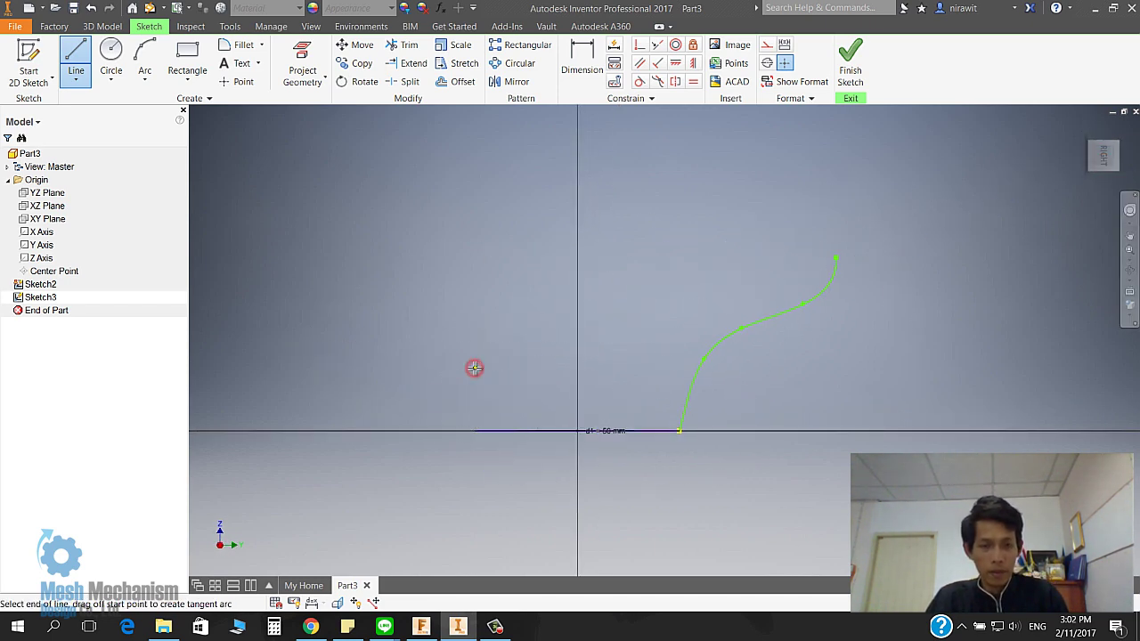
{"action": "left_click", "coordinate": [399, 330]}
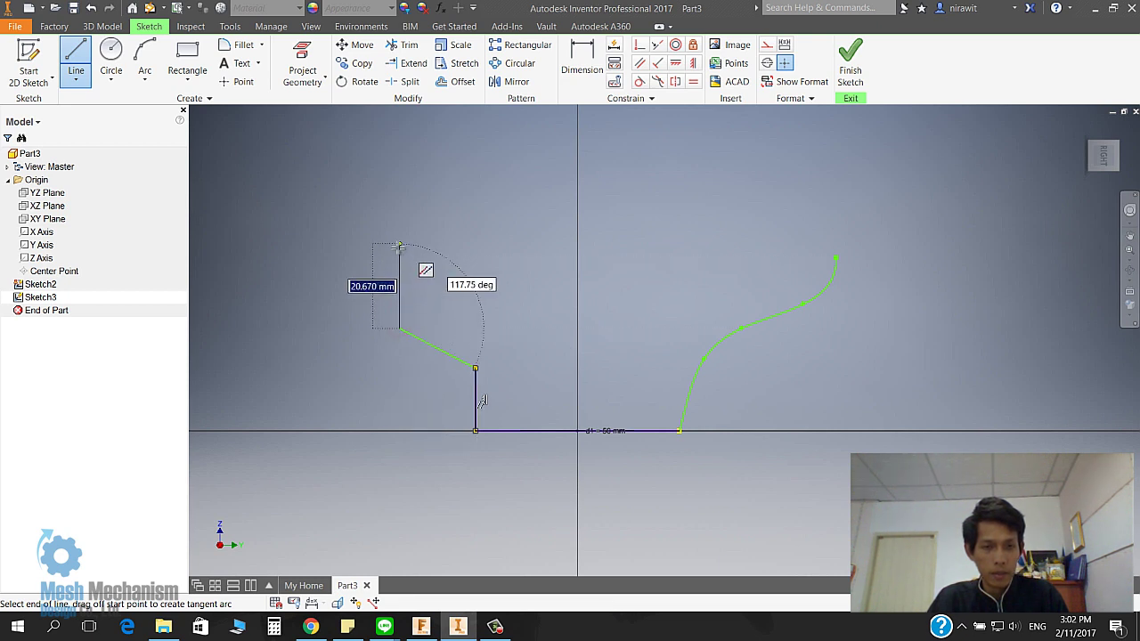
{"action": "left_click", "coordinate": [402, 281]}
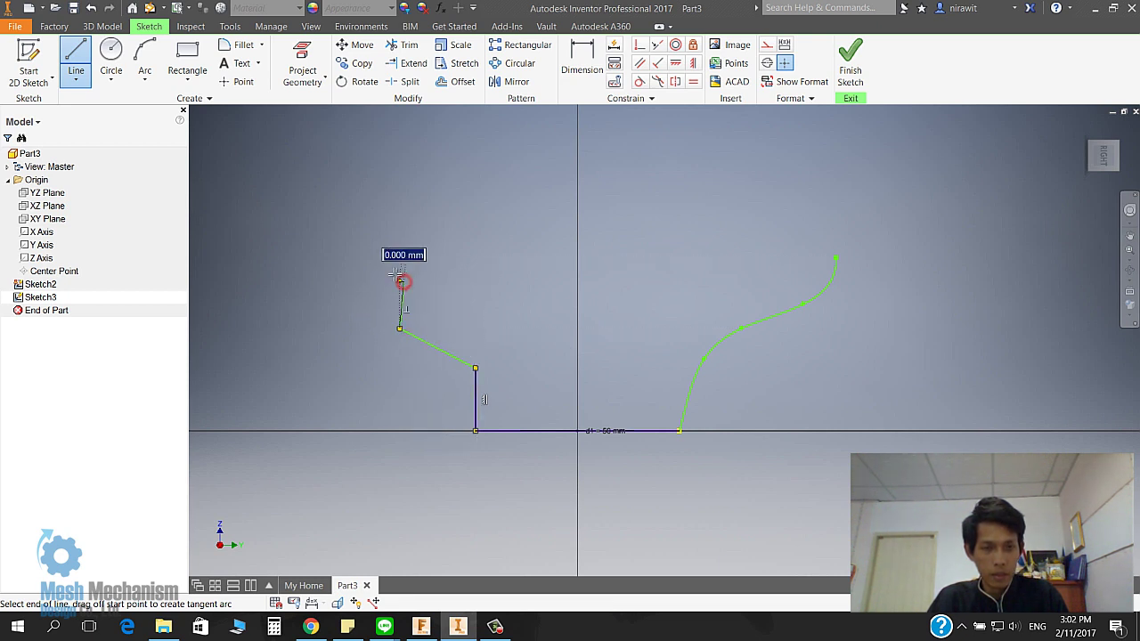
{"action": "left_click", "coordinate": [331, 237]}
{"action": "right_click", "coordinate": [365, 231]}
{"action": "left_click", "coordinate": [414, 231]}
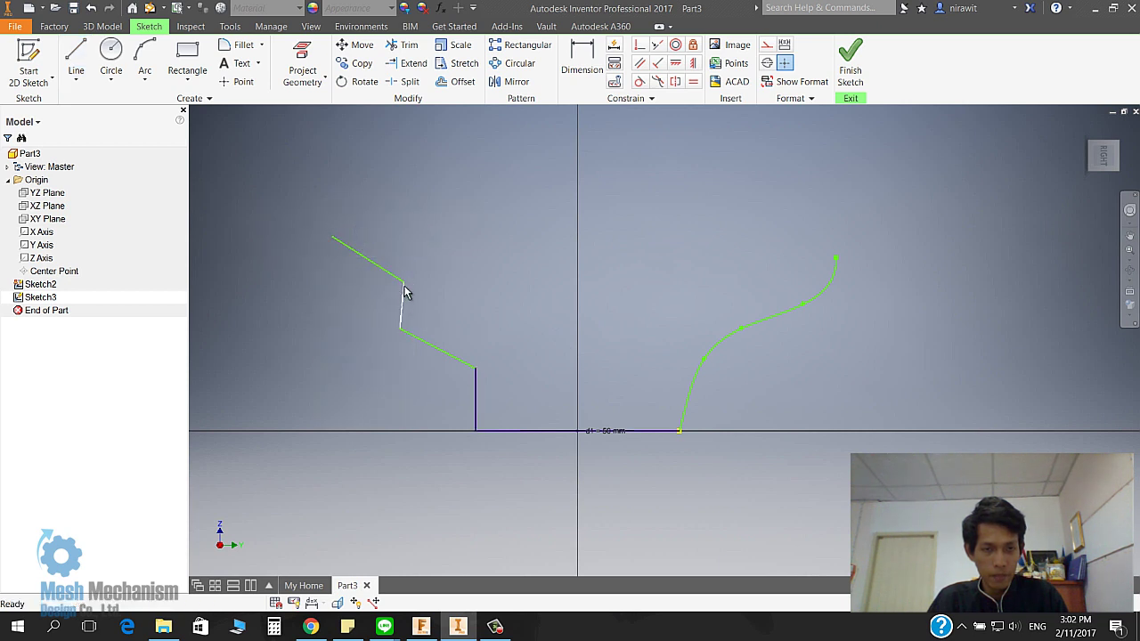
{"action": "left_click_drag", "start_coordinate": [400, 281], "coordinate": [455, 269]}
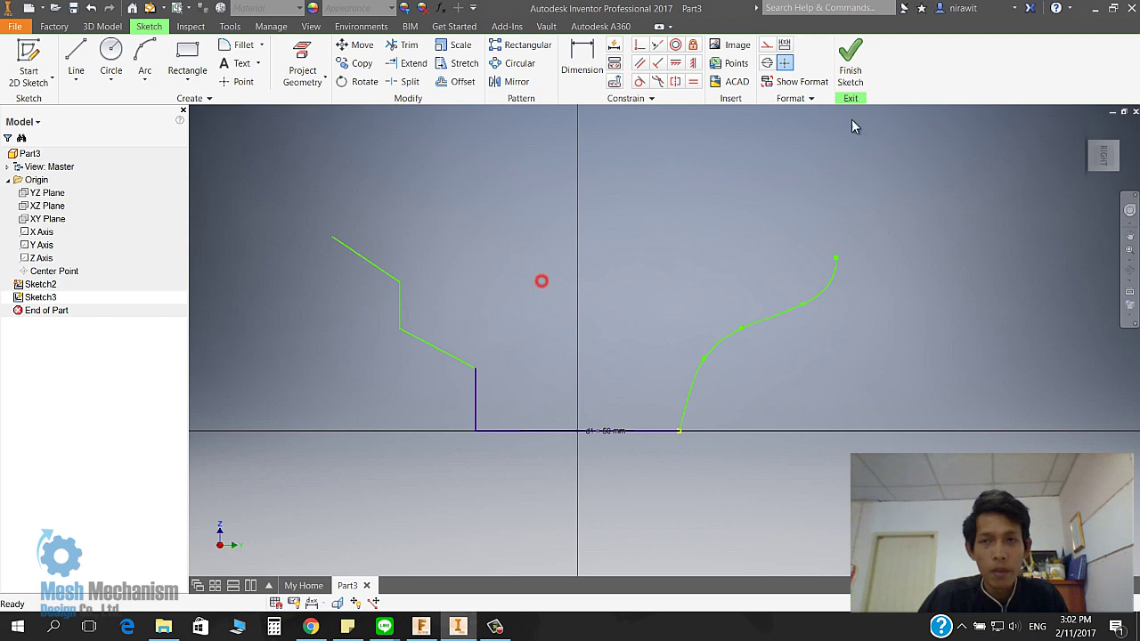
- Reopen Sketch3 and project the Z axis into it
{"action": "left_click", "coordinate": [850, 61]}
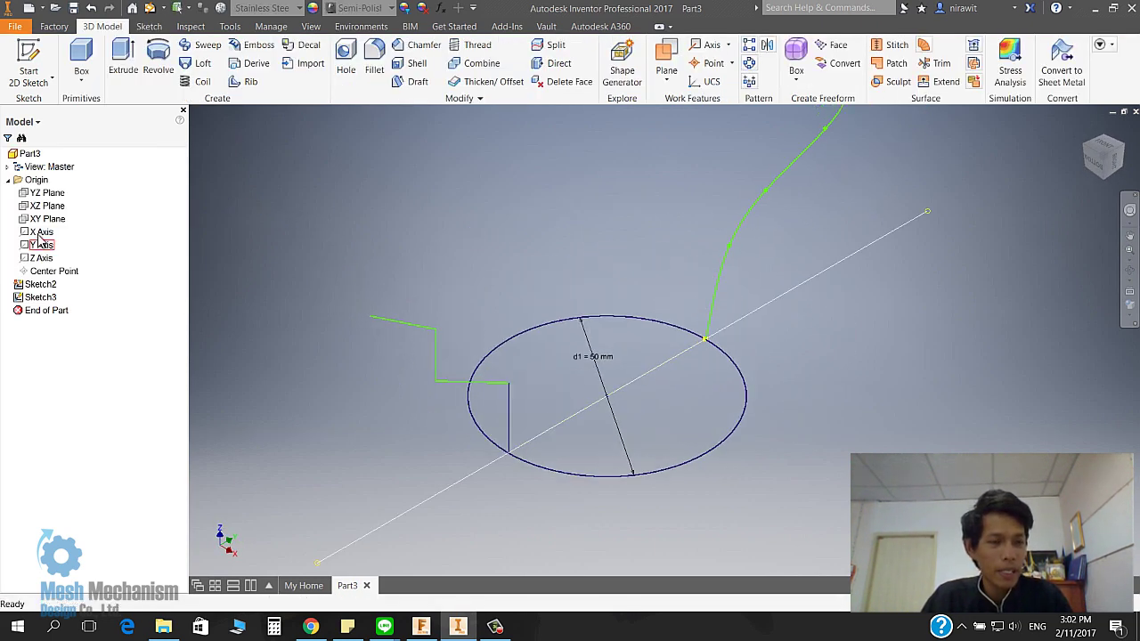
{"action": "double_click", "coordinate": [40, 298]}
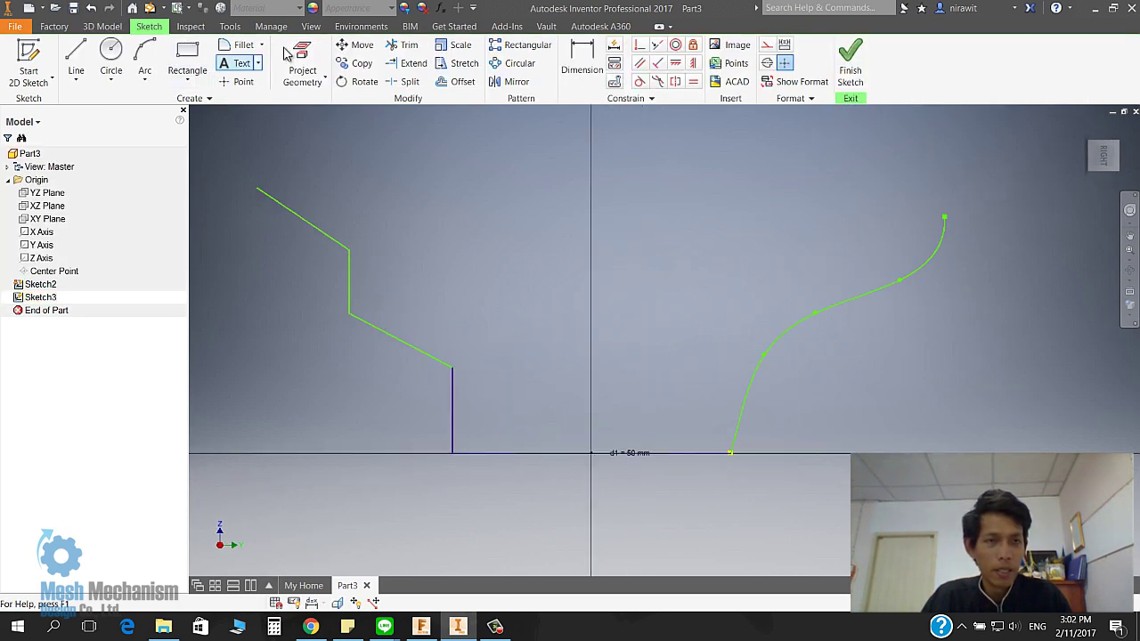
{"action": "left_click", "coordinate": [302, 63]}
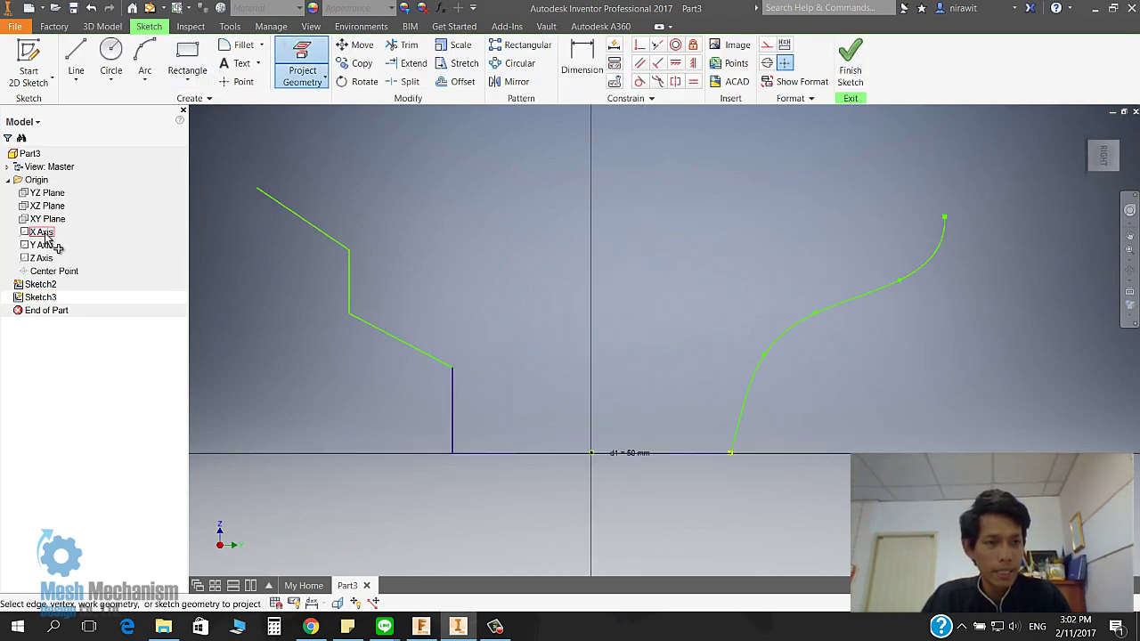
{"action": "left_click", "coordinate": [42, 258]}
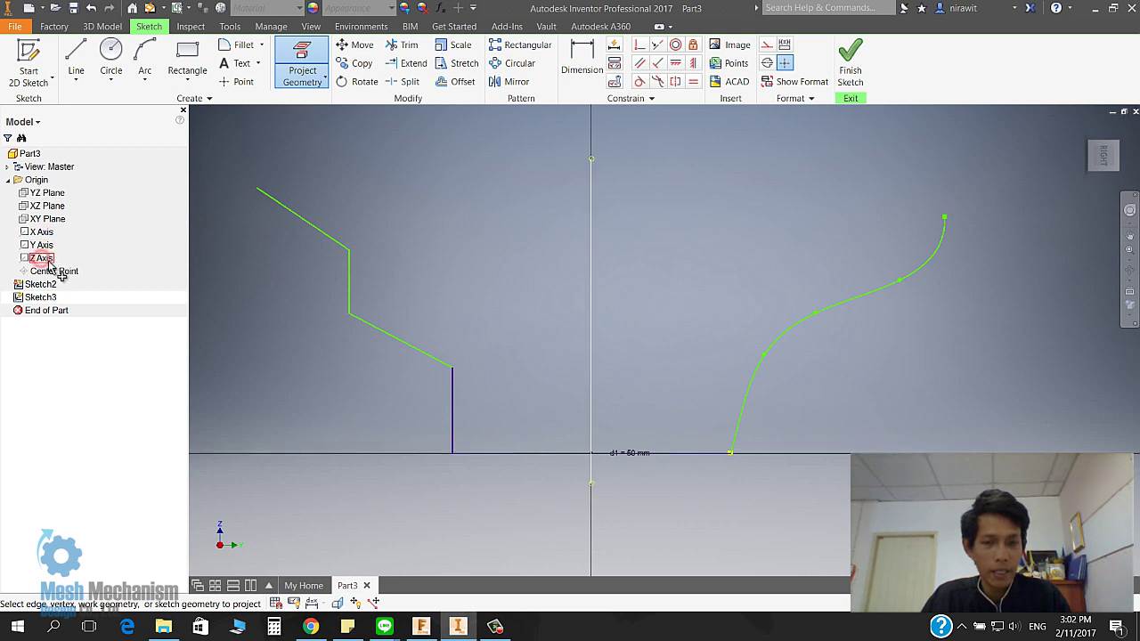
{"action": "right_click", "coordinate": [557, 312]}
{"action": "left_click", "coordinate": [602, 310]}
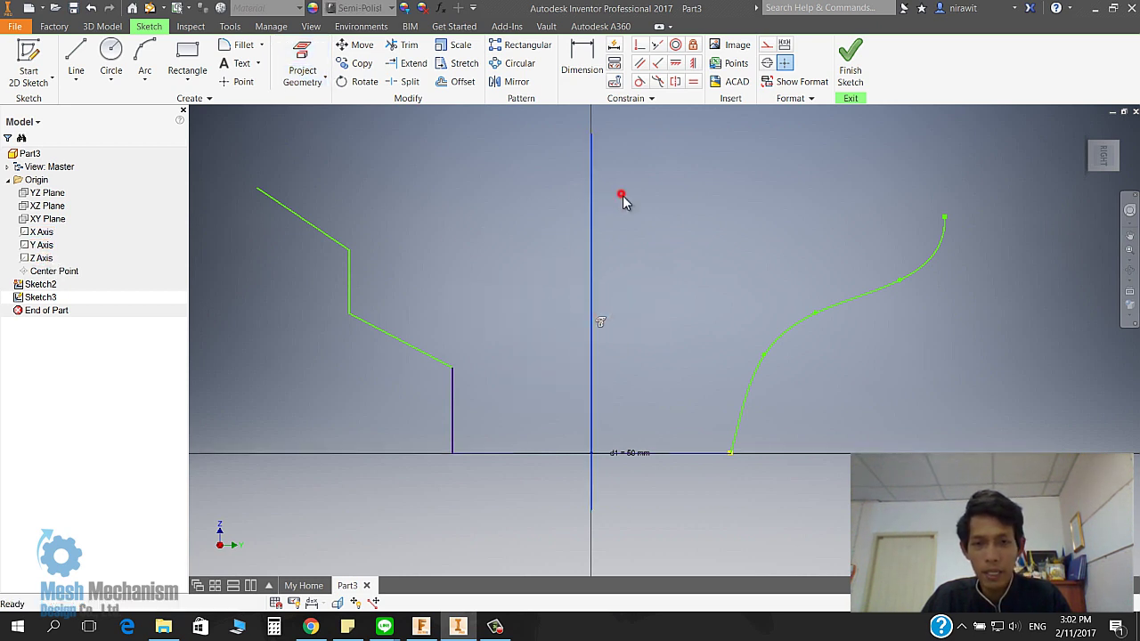
- Draw a 100 mm vertical line from the origin along the Z axis
{"action": "left_click", "coordinate": [76, 55]}
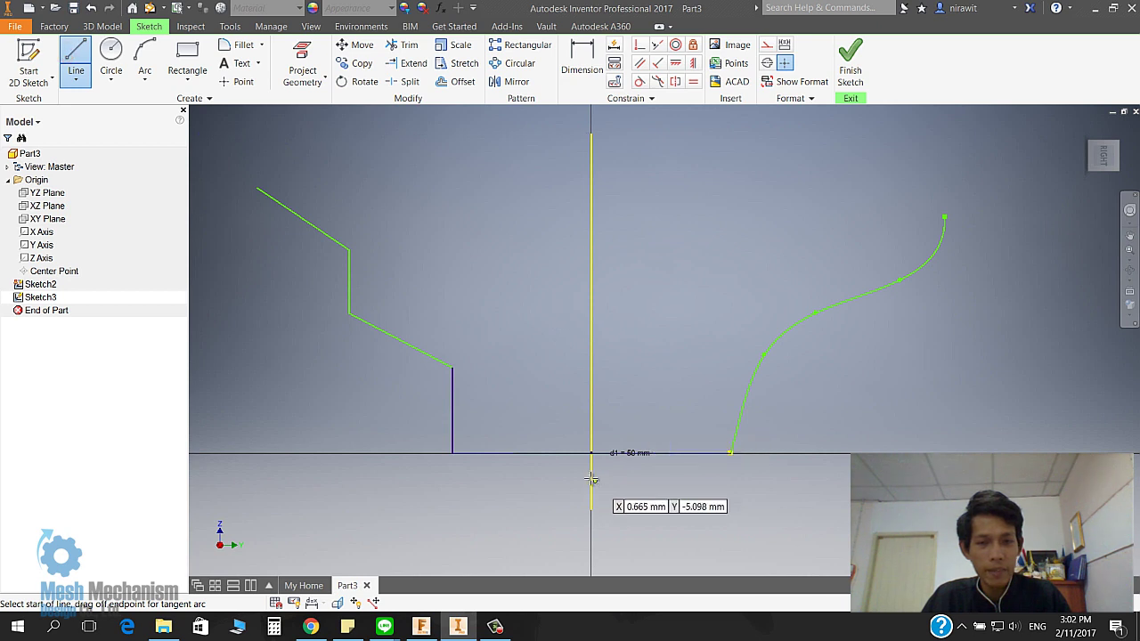
{"action": "left_click", "coordinate": [590, 453]}
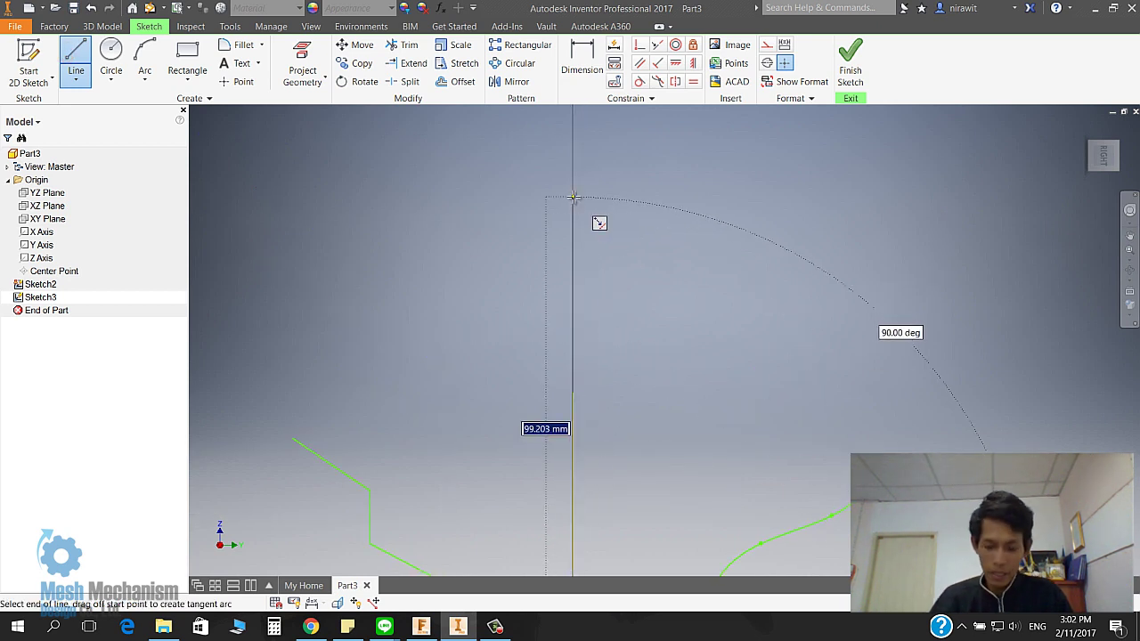
{"action": "type", "text": "100"}
{"action": "key", "text": "Return"}
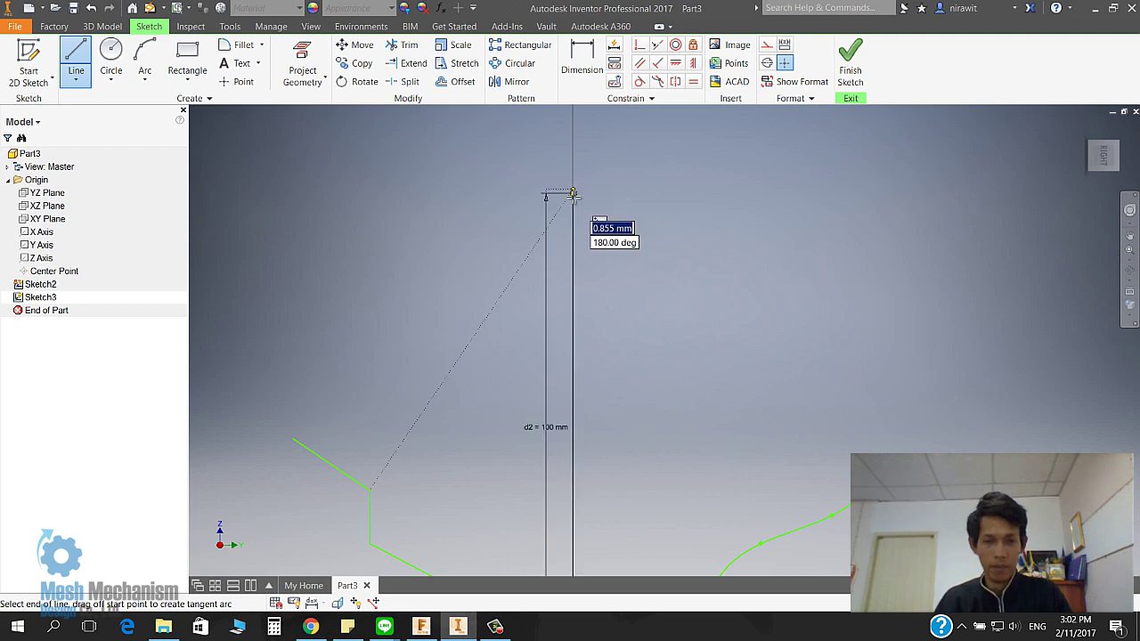
{"action": "right_click", "coordinate": [667, 257]}
{"action": "left_click", "coordinate": [703, 370]}
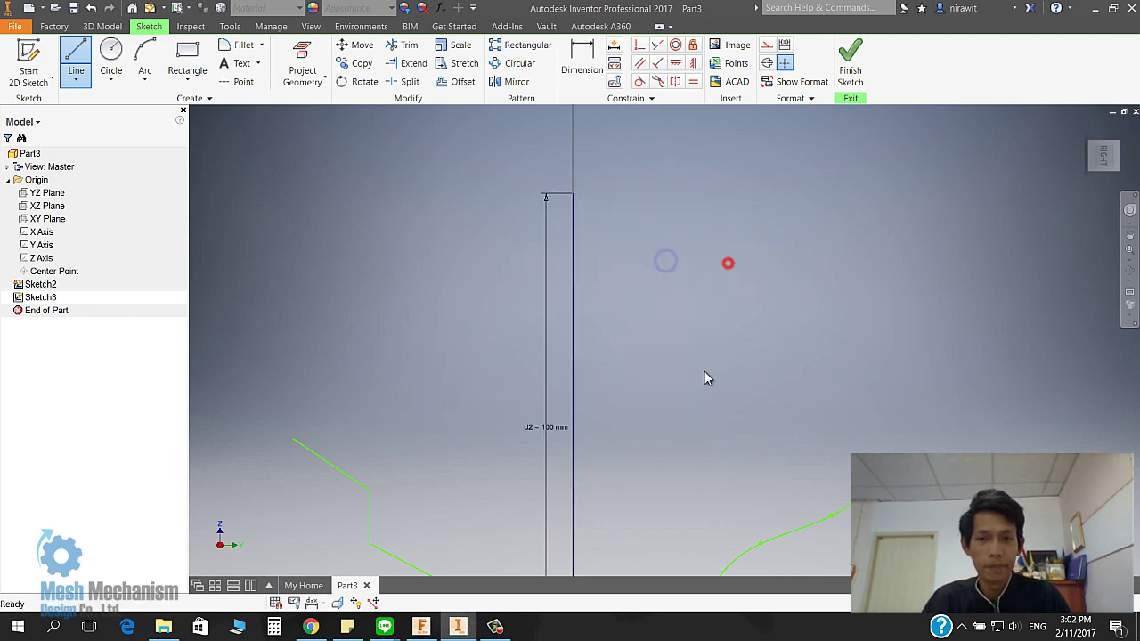
- Sweep the circle along the 100 mm line as path, with type Path & Guide Rail
{"action": "left_click", "coordinate": [850, 63]}
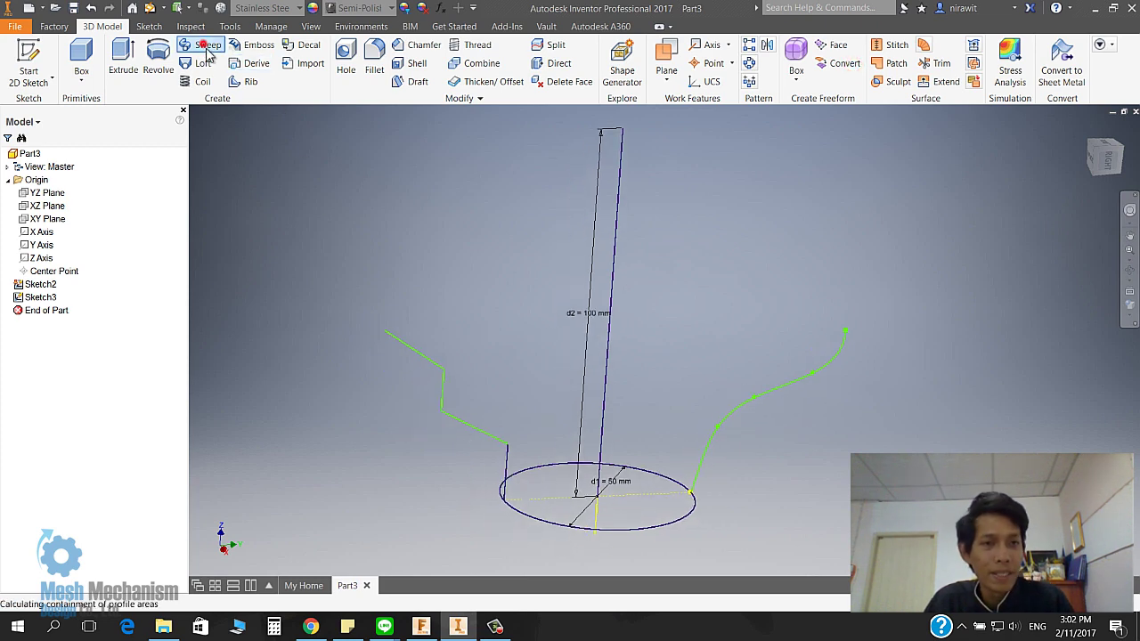
{"action": "left_click", "coordinate": [202, 44]}
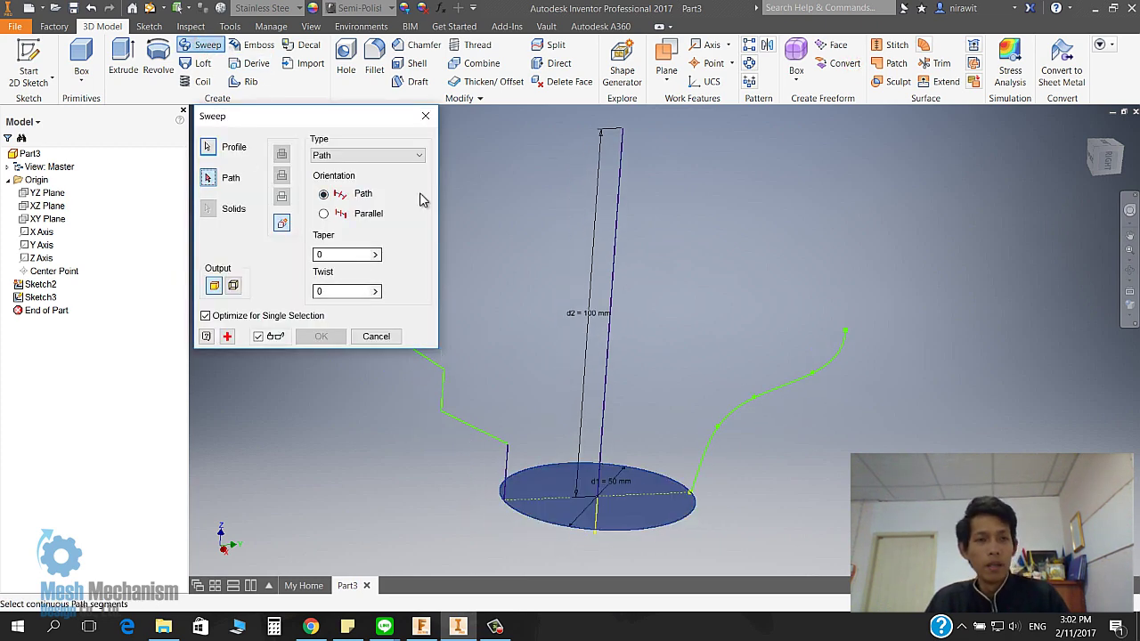
{"action": "mouse_move", "coordinate": [540, 376]}
{"action": "middle_mouse_down", "text": "shift"}
{"action": "mouse_move", "coordinate": [561, 420]}
{"action": "mouse_move", "coordinate": [574, 367]}
{"action": "middle_mouse_up", "text": "shift"}
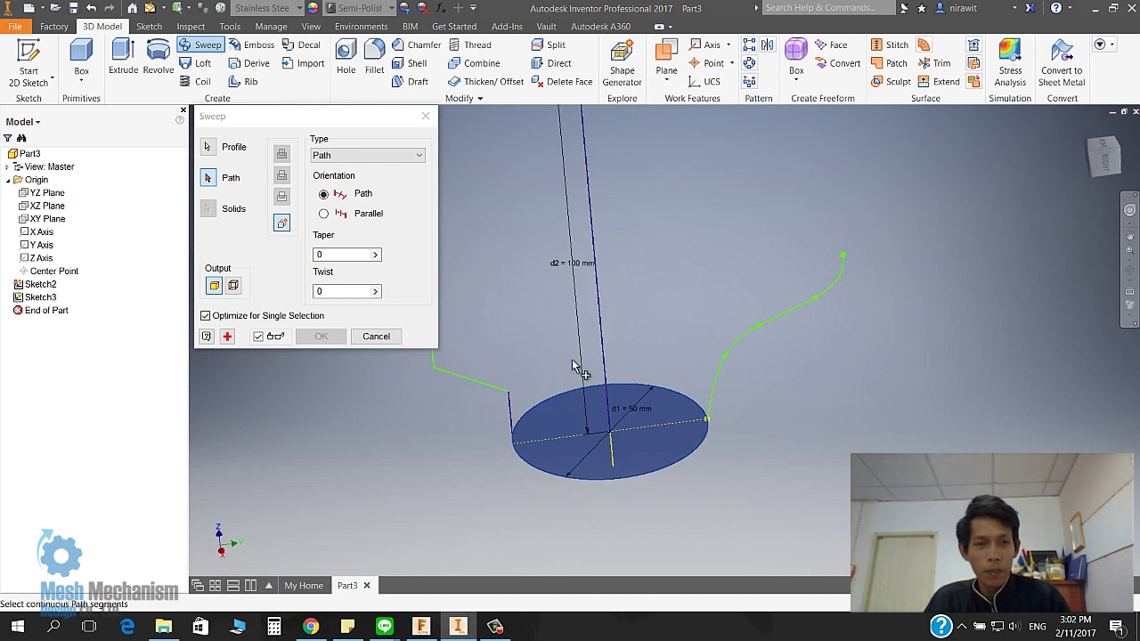
{"action": "middle_click_drag", "start_coordinate": [641, 447], "coordinate": [664, 374], "text": "shift"}
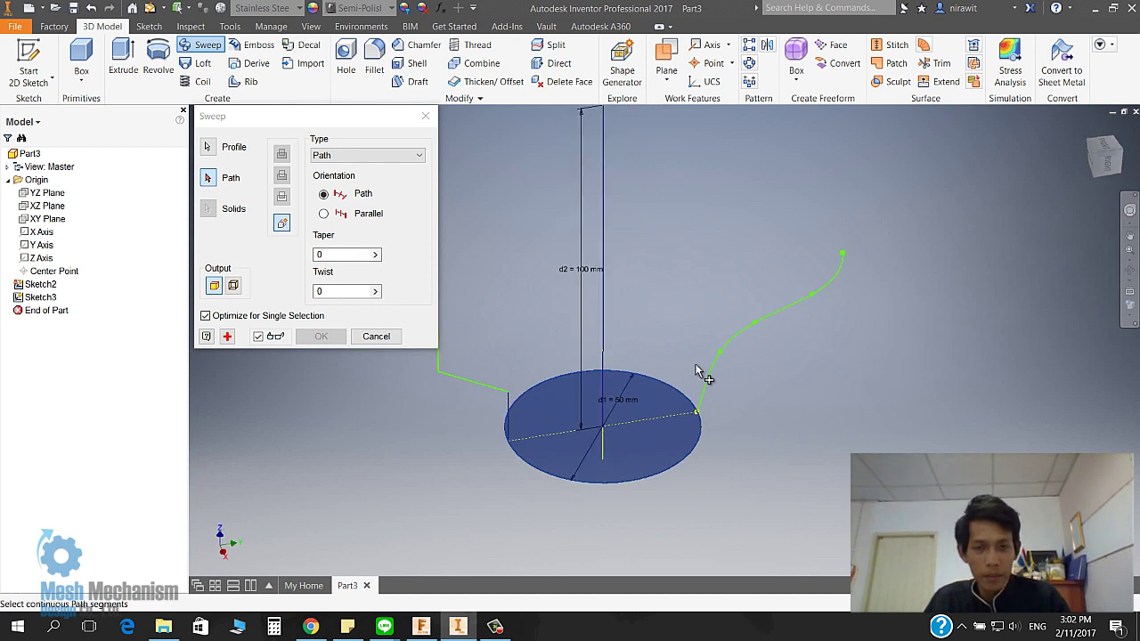
{"action": "left_click", "coordinate": [605, 220]}
{"action": "middle_click_drag", "start_coordinate": [666, 360], "coordinate": [648, 351], "text": "shift"}
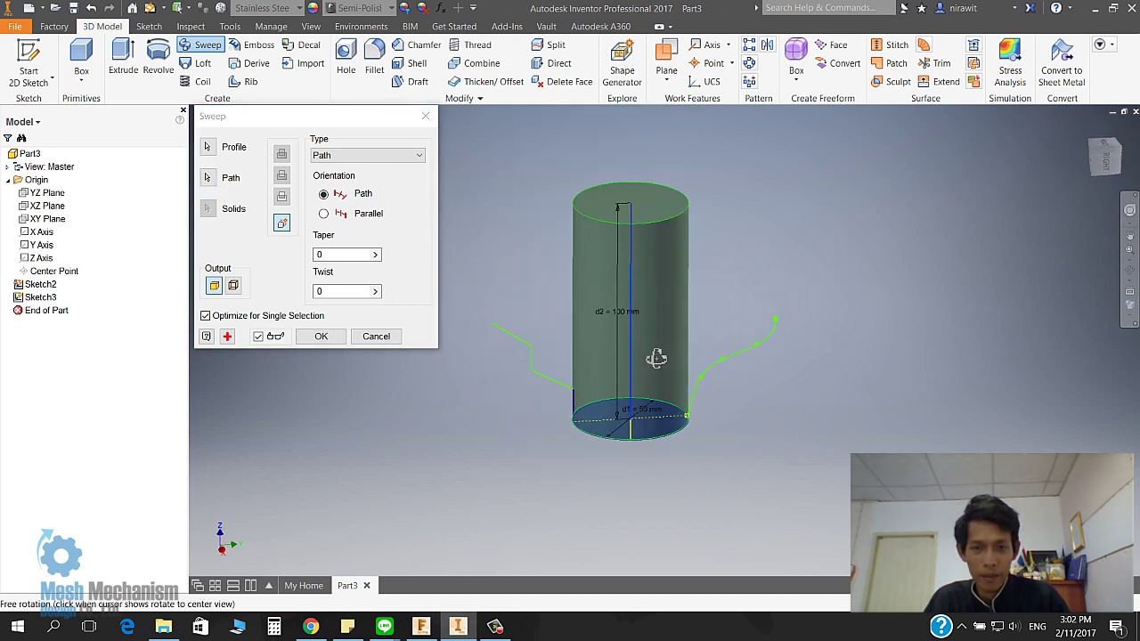
{"action": "left_click", "coordinate": [364, 156]}
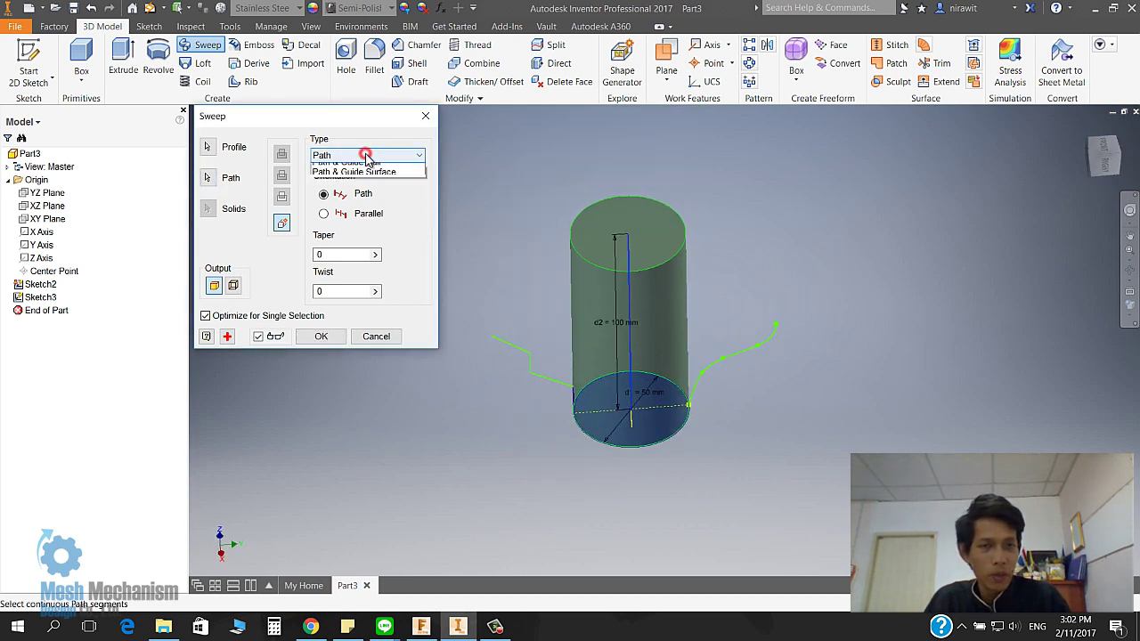
{"action": "left_click", "coordinate": [367, 181]}
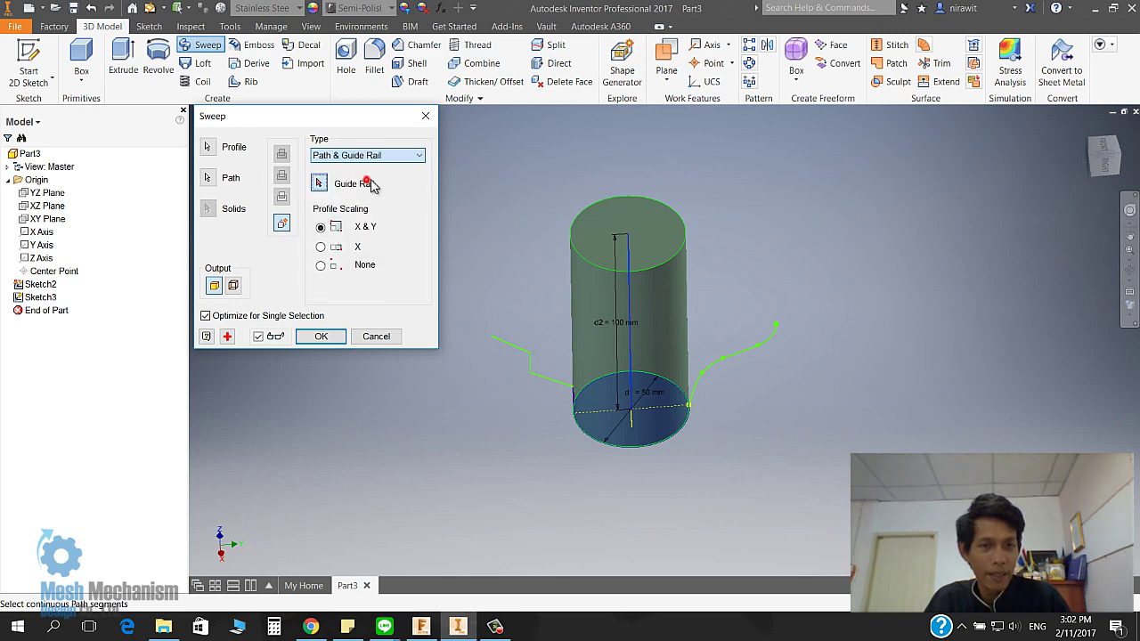
- Pick the S-curve as guide rail, check the flared preview, and create Sweep1
{"action": "left_click", "coordinate": [740, 355]}
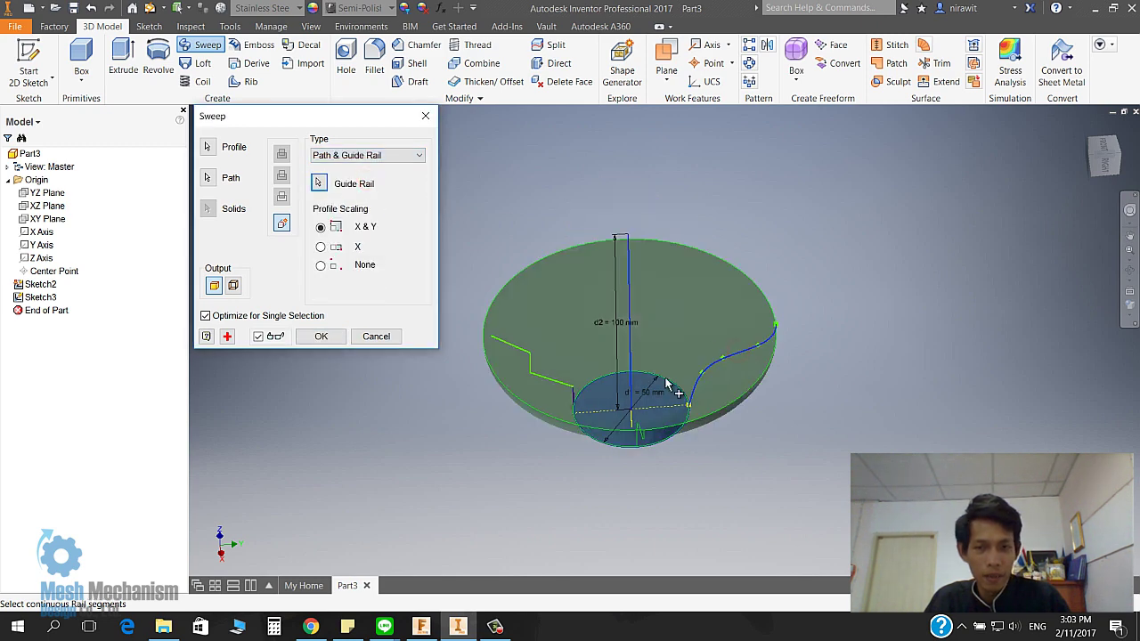
{"action": "scroll", "coordinate": [683, 358], "scroll_direction": "up", "scroll_amount": 3}
{"action": "scroll", "coordinate": [685, 359], "scroll_direction": "up", "scroll_amount": 2}
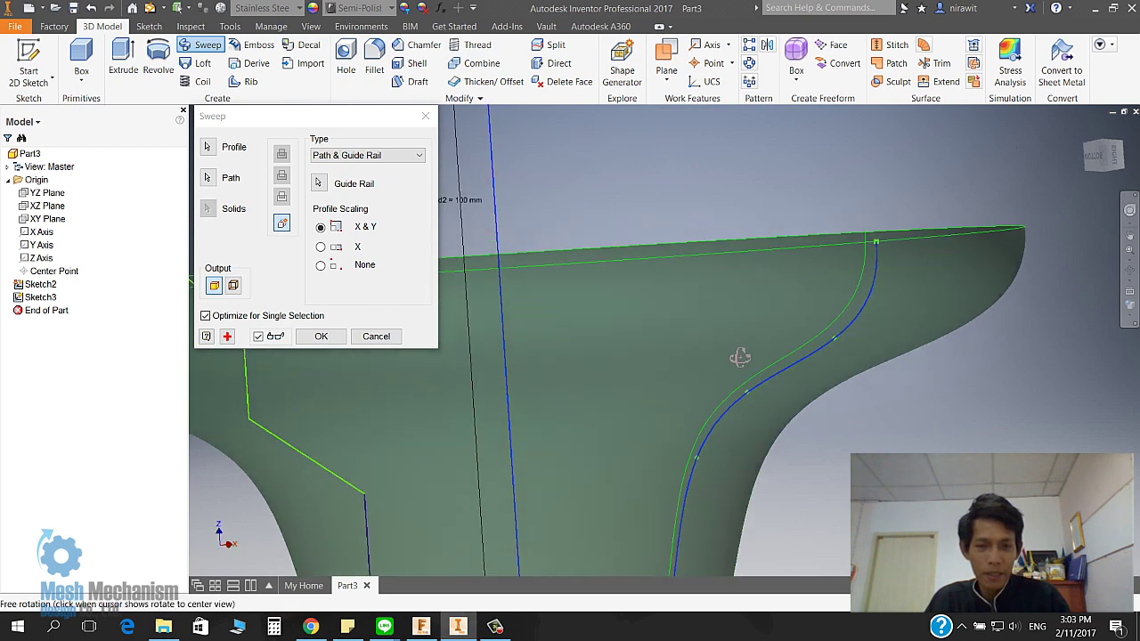
{"action": "scroll", "coordinate": [788, 374], "scroll_direction": "down", "scroll_amount": 2}
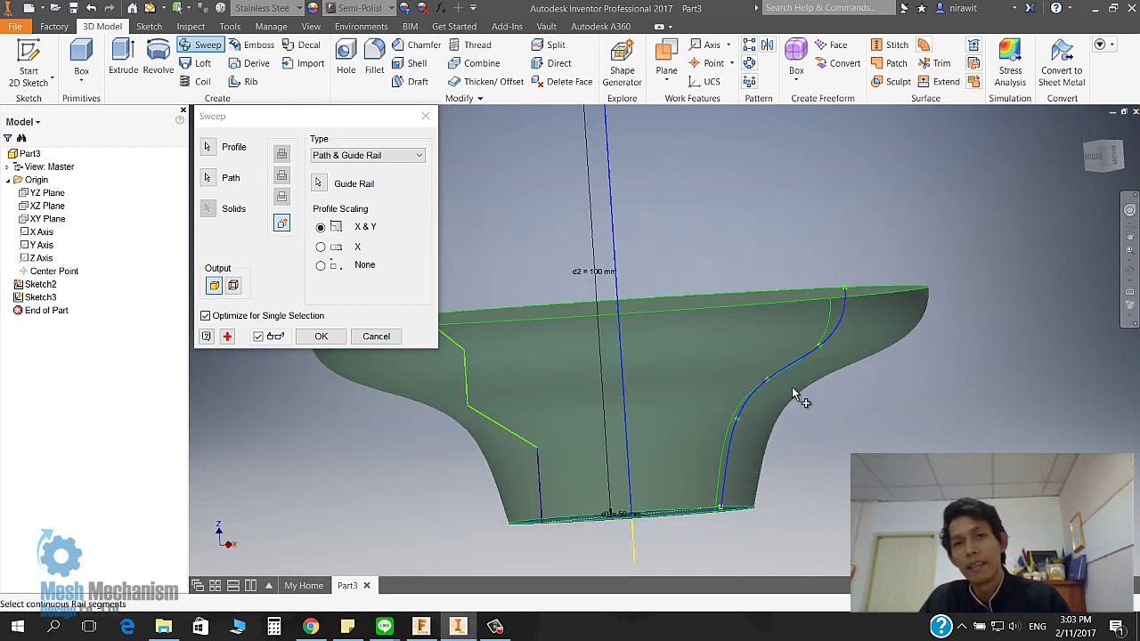
{"action": "mouse_move", "coordinate": [788, 403]}
{"action": "middle_mouse_down", "text": "shift"}
{"action": "mouse_move", "coordinate": [738, 377]}
{"action": "mouse_move", "coordinate": [682, 384]}
{"action": "mouse_move", "coordinate": [695, 375]}
{"action": "middle_mouse_up", "text": "shift"}
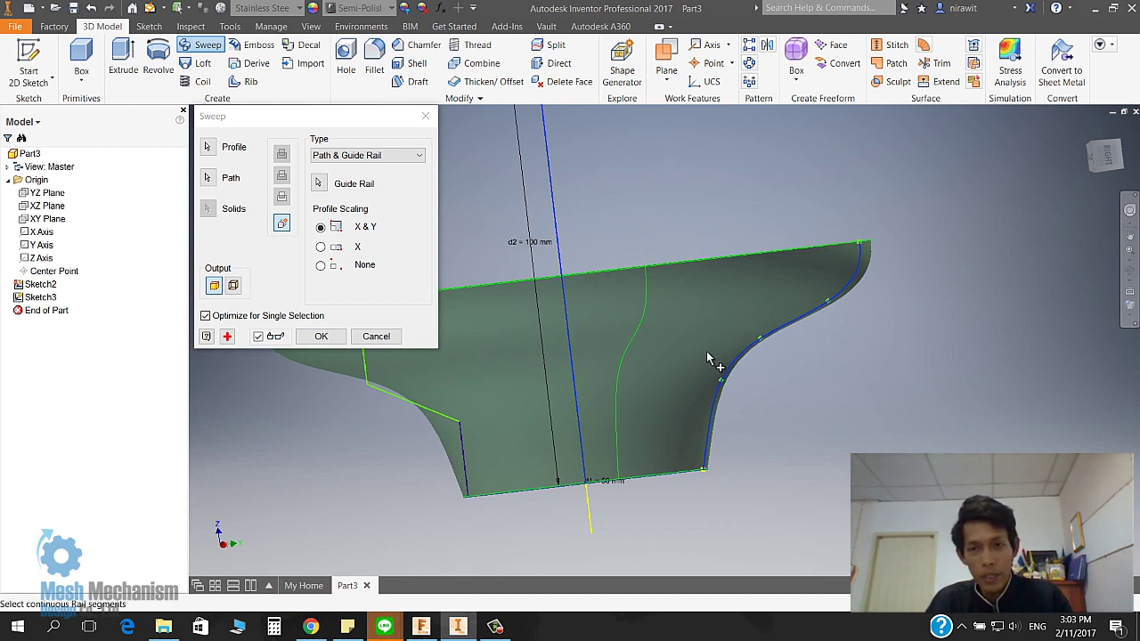
{"action": "middle_click_drag", "start_coordinate": [763, 374], "coordinate": [775, 387]}
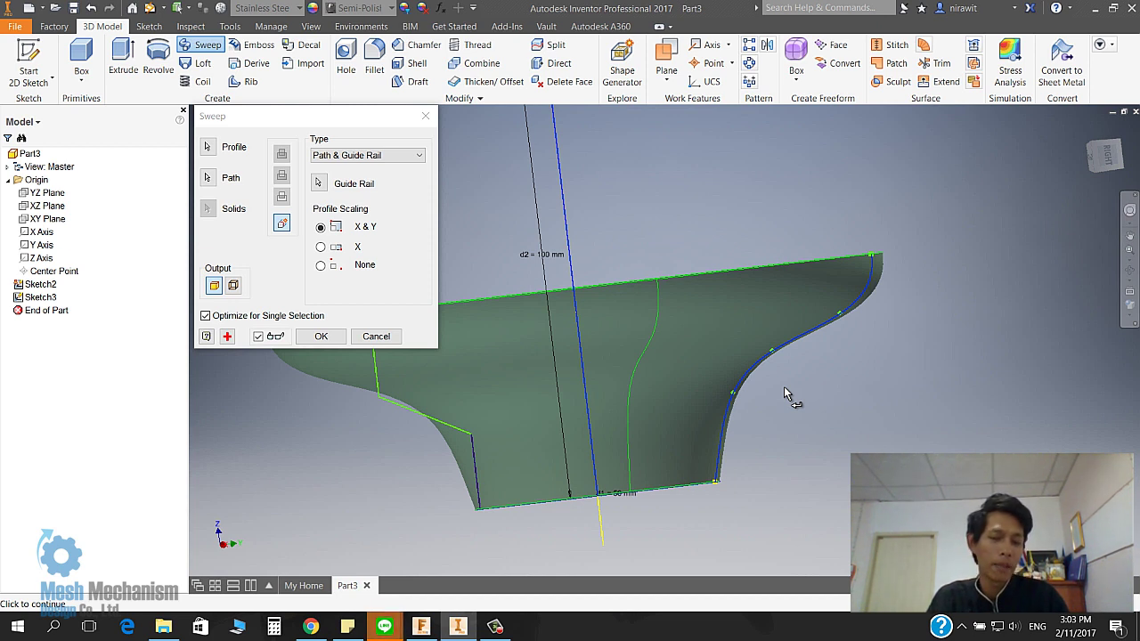
{"action": "left_click", "coordinate": [784, 388]}
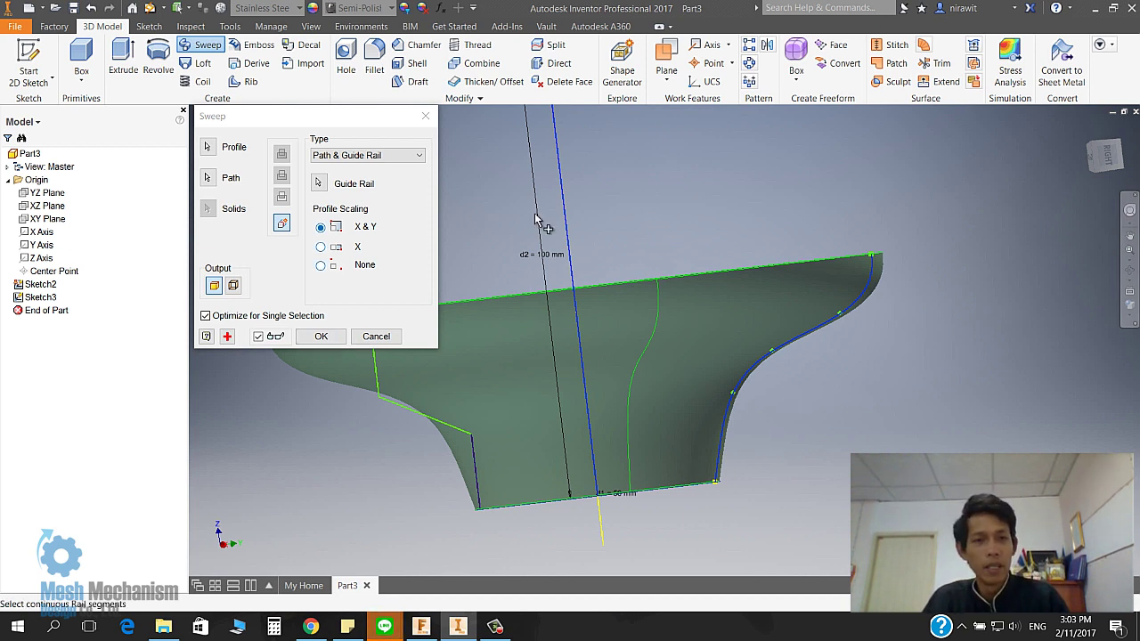
{"action": "middle_click_drag", "start_coordinate": [663, 356], "coordinate": [685, 350]}
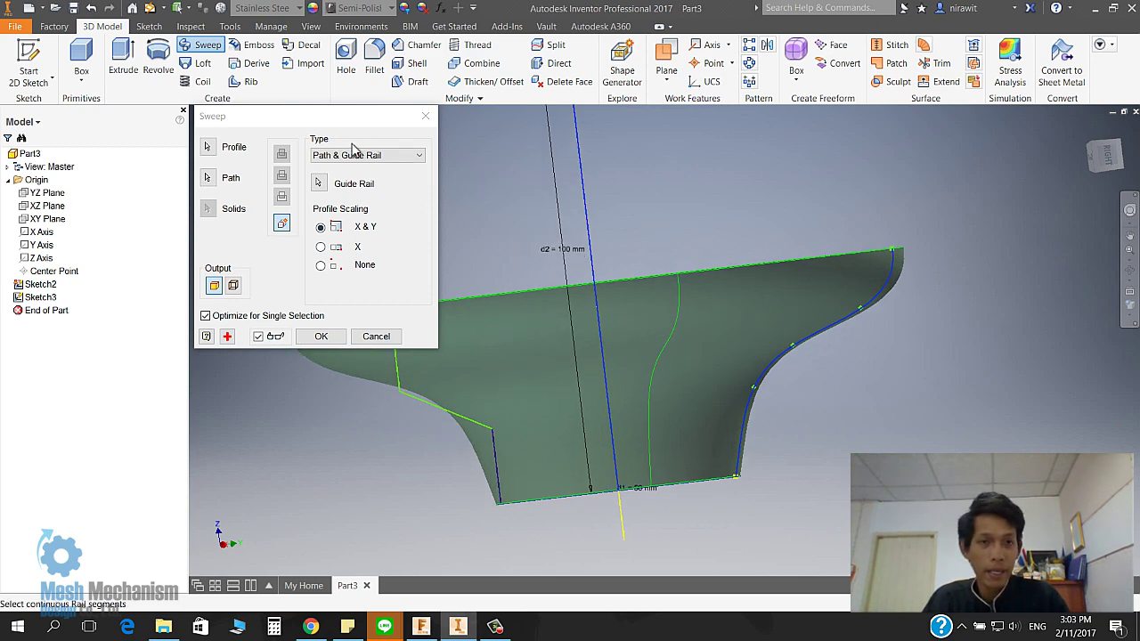
{"action": "middle_click_drag", "start_coordinate": [445, 223], "coordinate": [508, 300], "text": "shift"}
{"action": "left_click", "coordinate": [321, 336]}
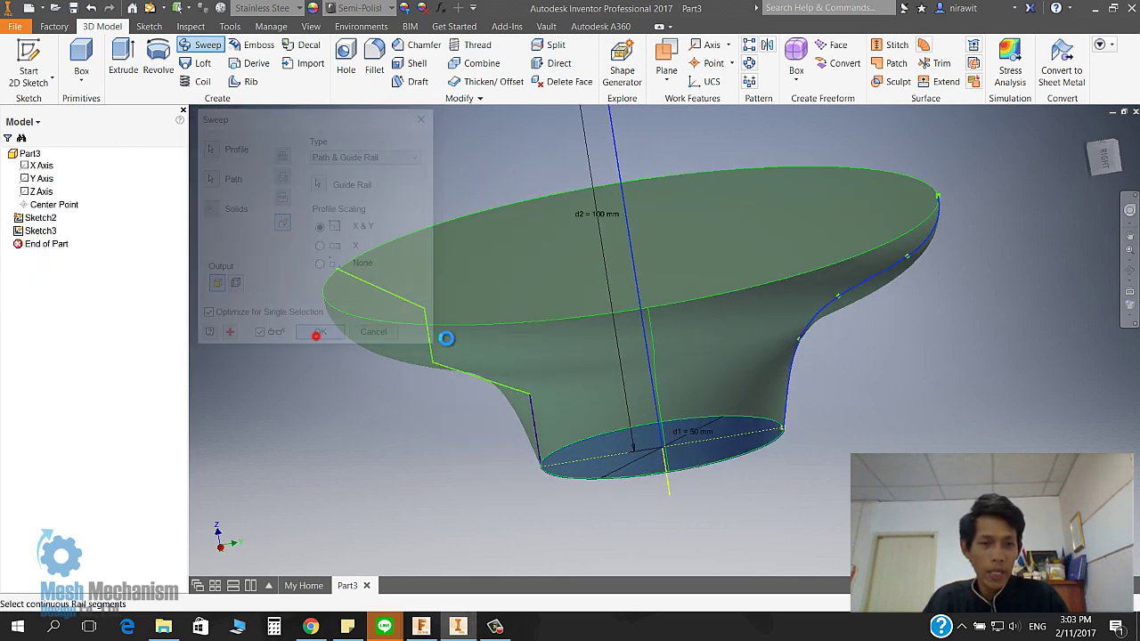
{"action": "mouse_move", "coordinate": [446, 338]}
{"action": "middle_mouse_down", "text": "shift"}
{"action": "mouse_move", "coordinate": [682, 394]}
{"action": "mouse_move", "coordinate": [682, 374]}
{"action": "mouse_move", "coordinate": [575, 394]}
{"action": "middle_mouse_up", "text": "shift"}
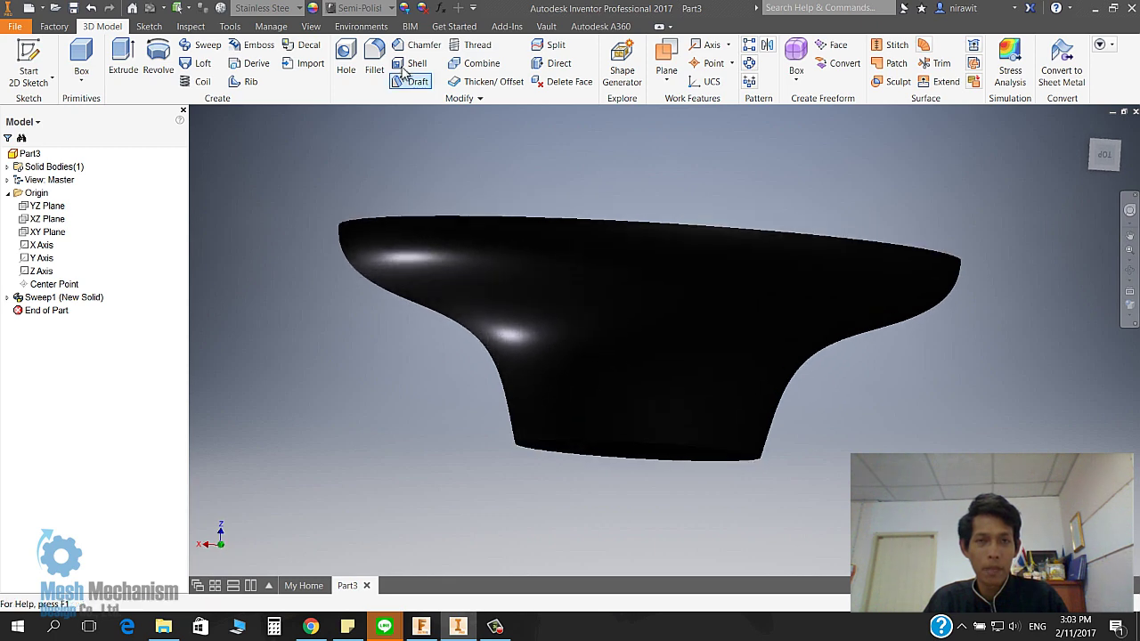
- Try the Slate Blue, Rubber - Green and Rubble appearances on the solid
{"action": "left_click", "coordinate": [360, 8]}
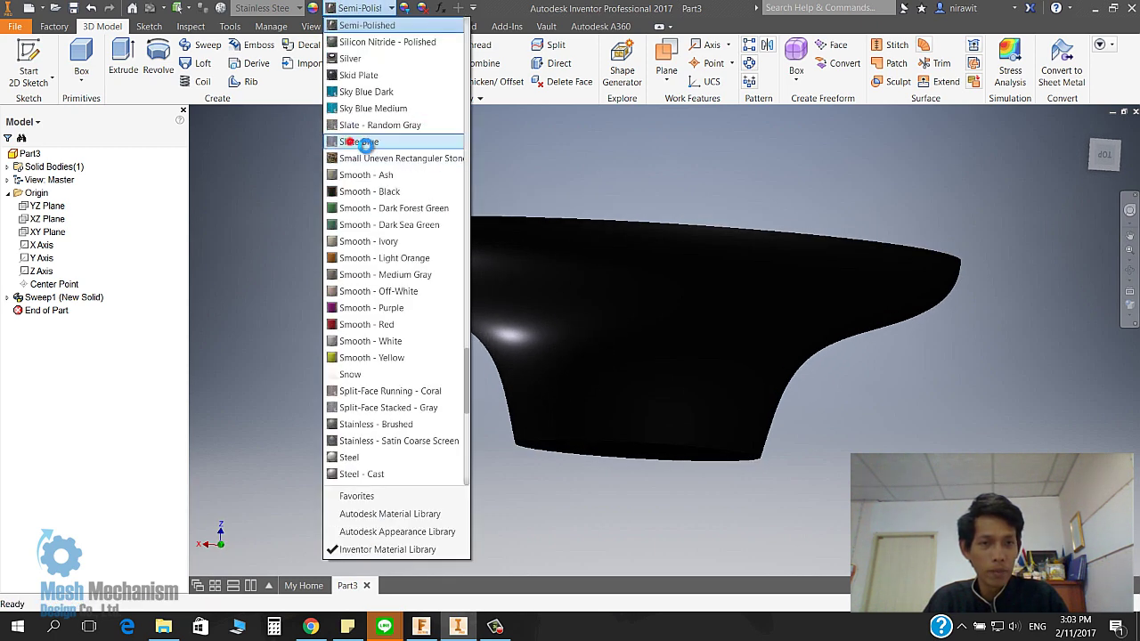
{"action": "left_click", "coordinate": [359, 143]}
{"action": "left_click", "coordinate": [385, 8]}
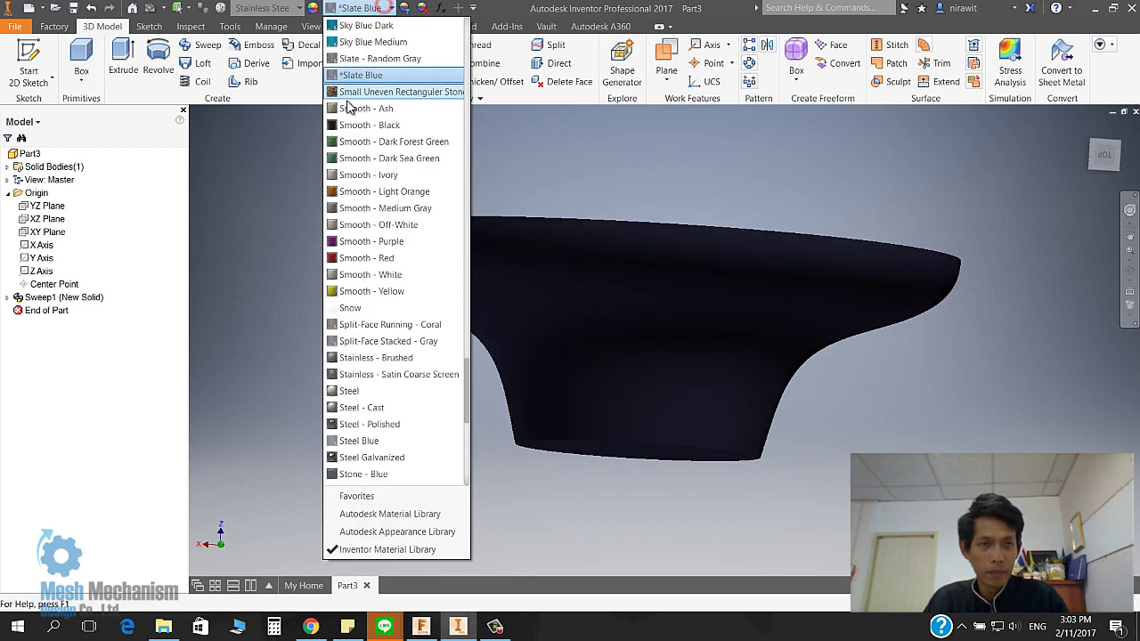
{"action": "scroll", "coordinate": [349, 107], "scroll_direction": "up", "scroll_amount": 5}
{"action": "left_click", "coordinate": [348, 107]}
{"action": "left_click", "coordinate": [365, 8]}
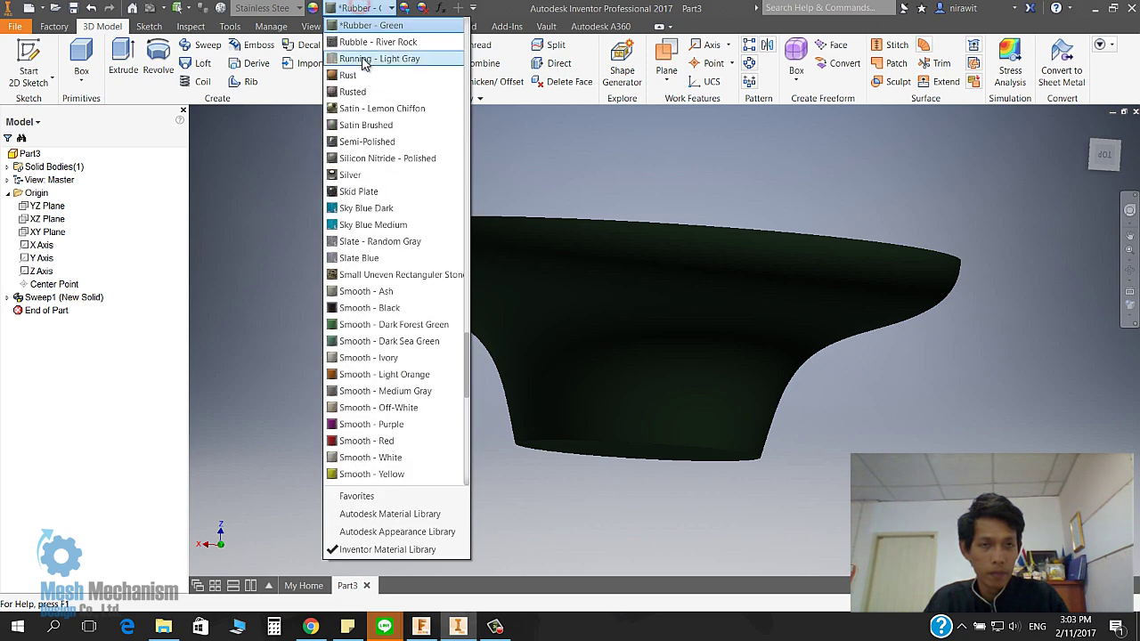
{"action": "left_click", "coordinate": [365, 42]}
- Set the material to Steel, Mild with a Sky Blue Dark appearance
{"action": "left_click", "coordinate": [265, 8]}
{"action": "left_click", "coordinate": [281, 66]}
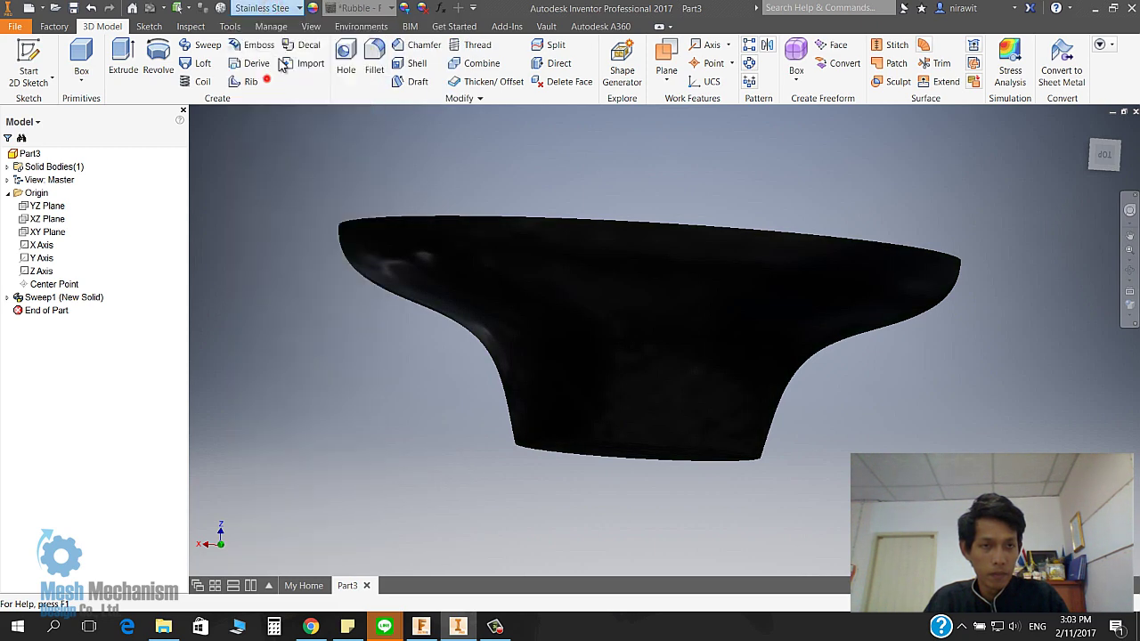
{"action": "left_click", "coordinate": [265, 8]}
{"action": "left_click", "coordinate": [280, 298]}
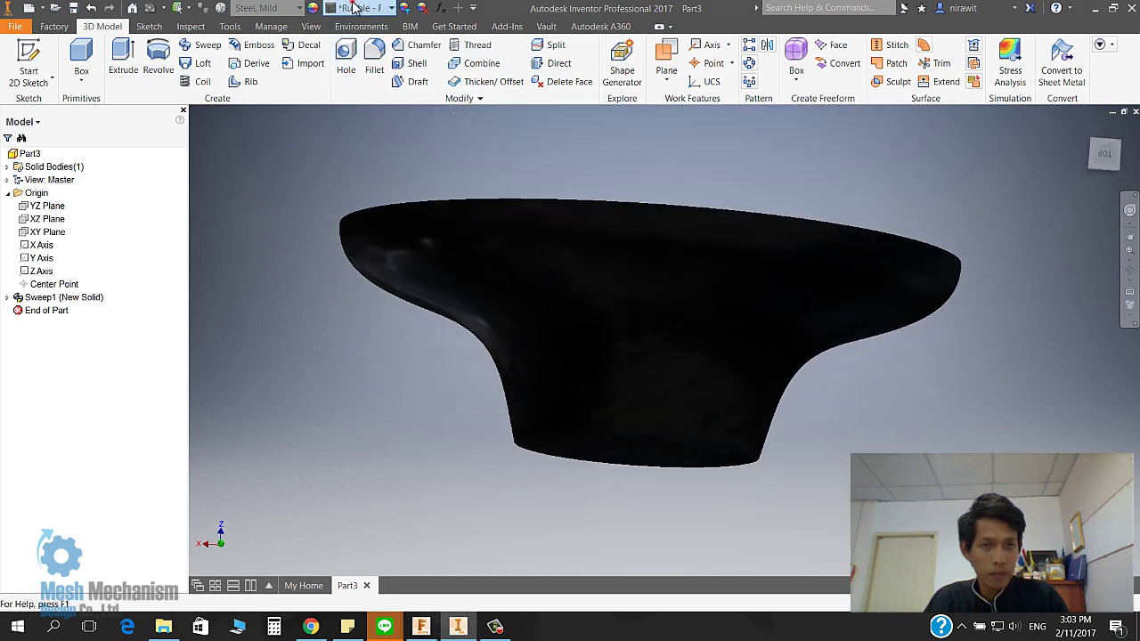
{"action": "left_click", "coordinate": [365, 8]}
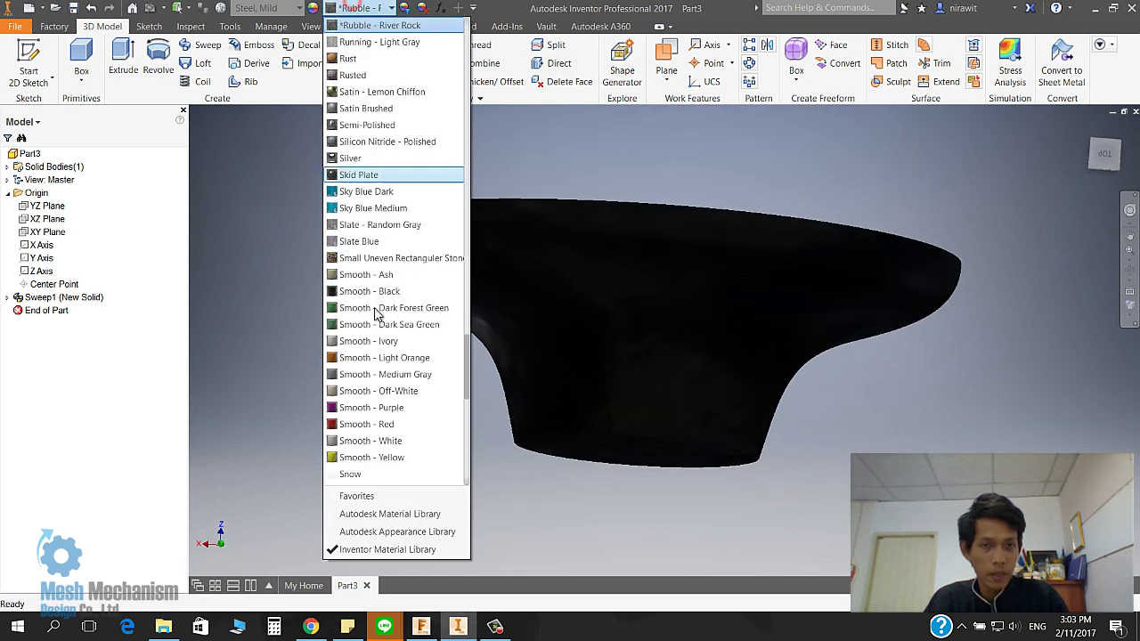
{"action": "left_click", "coordinate": [366, 192]}
{"action": "key", "text": "F4"}
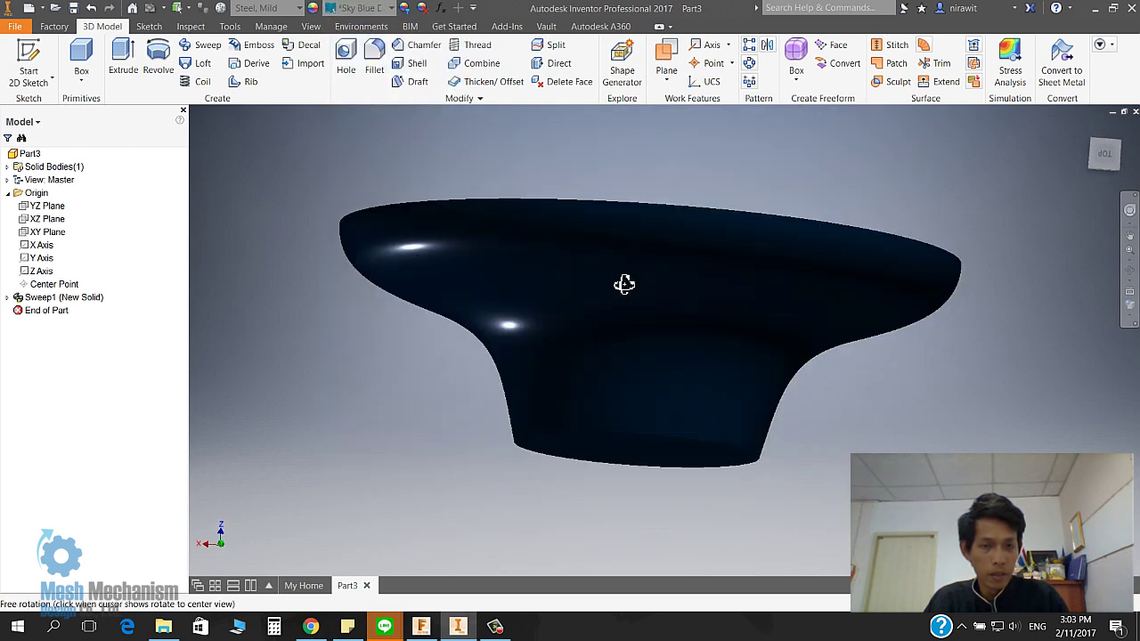
{"action": "mouse_move", "coordinate": [624, 283]}
{"action": "left_mouse_down"}
{"action": "mouse_move", "coordinate": [682, 305]}
{"action": "mouse_move", "coordinate": [641, 313]}
{"action": "mouse_move", "coordinate": [610, 226]}
{"action": "mouse_move", "coordinate": [574, 208]}
{"action": "mouse_move", "coordinate": [606, 252]}
{"action": "mouse_move", "coordinate": [588, 255]}
{"action": "mouse_move", "coordinate": [605, 318]}
{"action": "mouse_move", "coordinate": [623, 294]}
{"action": "left_mouse_up"}
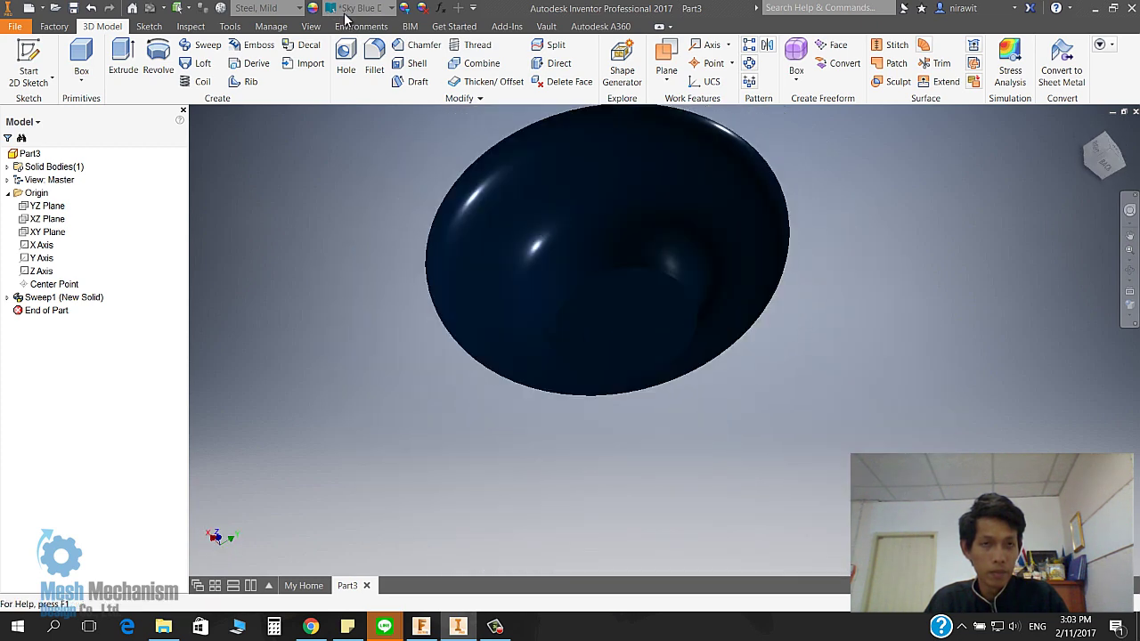
- Apply a Weld appearance to the solid and view its bottom
{"action": "left_click", "coordinate": [347, 11]}
{"action": "left_click", "coordinate": [391, 358]}
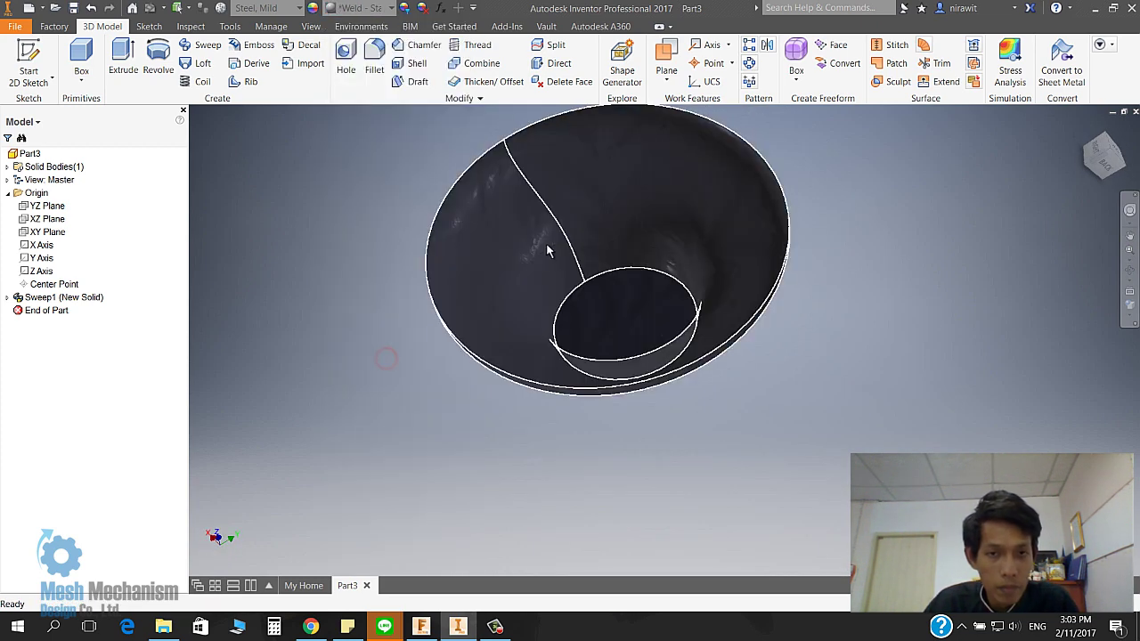
{"action": "mouse_move", "coordinate": [548, 252]}
{"action": "left_mouse_down"}
{"action": "mouse_move", "coordinate": [686, 244]}
{"action": "mouse_move", "coordinate": [697, 173]}
{"action": "mouse_move", "coordinate": [636, 184]}
{"action": "mouse_move", "coordinate": [677, 237]}
{"action": "mouse_move", "coordinate": [750, 258]}
{"action": "mouse_move", "coordinate": [720, 223]}
{"action": "mouse_move", "coordinate": [652, 193]}
{"action": "left_mouse_up"}
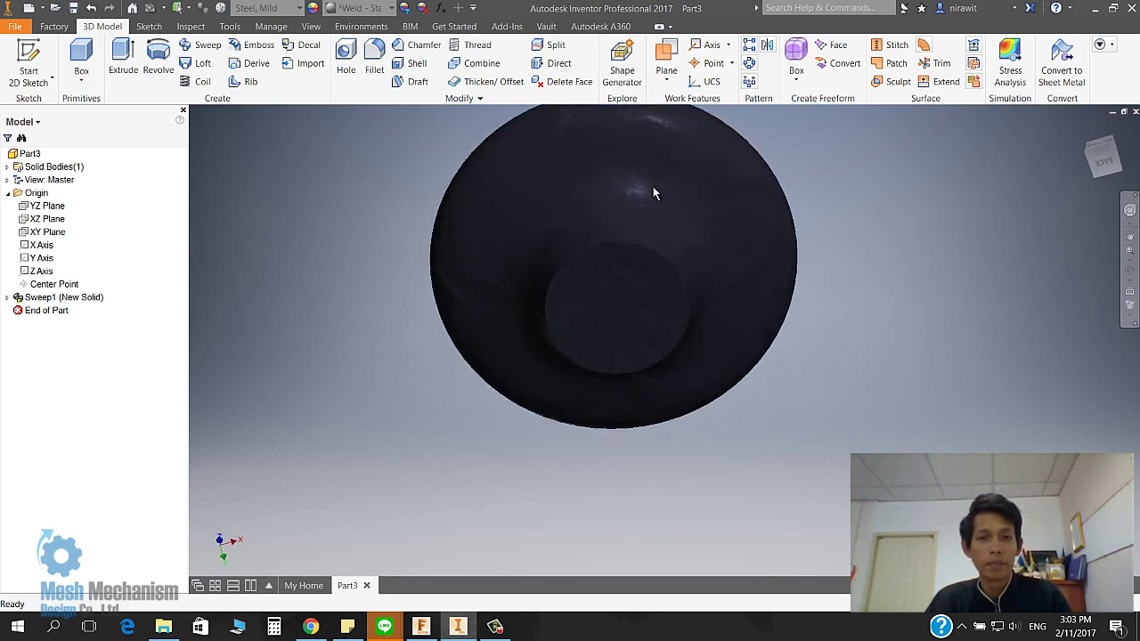
{"action": "scroll", "coordinate": [652, 193], "scroll_direction": "down", "scroll_amount": 3}
- Undo the appearance changes and the Sweep1 feature
{"action": "left_click", "coordinate": [91, 9]}
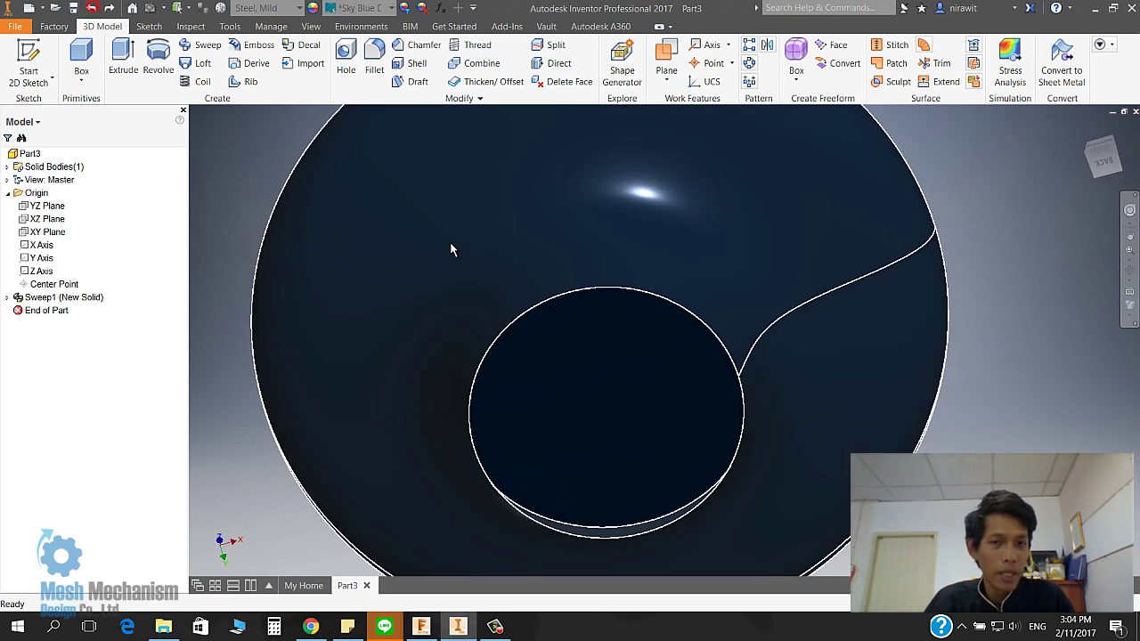
{"action": "left_click", "coordinate": [91, 8]}
{"action": "left_click", "coordinate": [91, 8]}
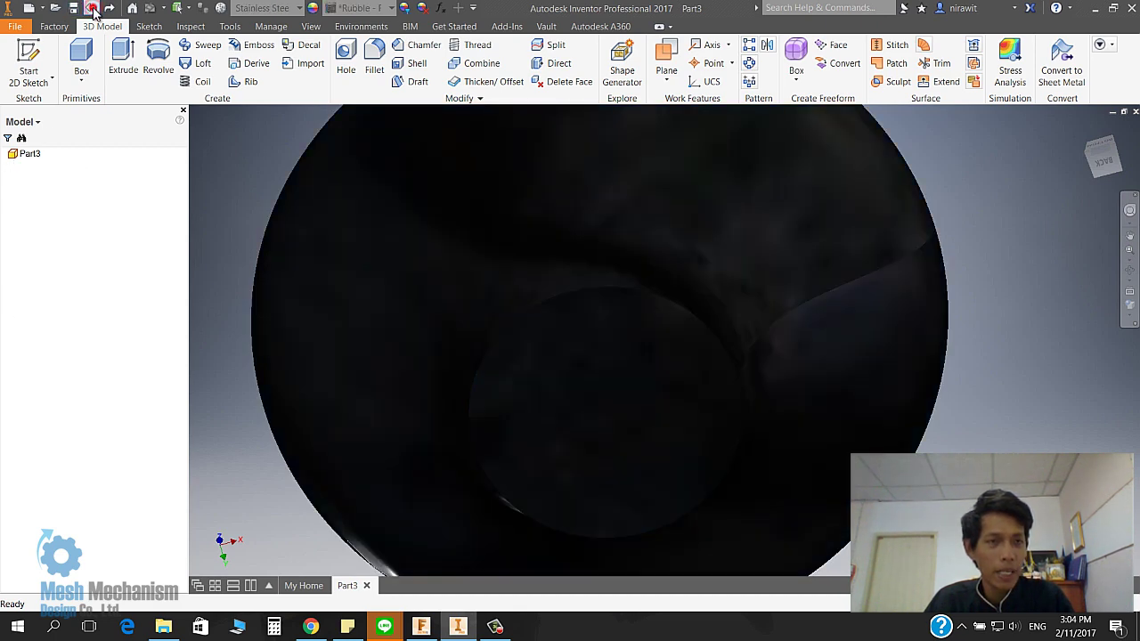
{"action": "left_click", "coordinate": [91, 8]}
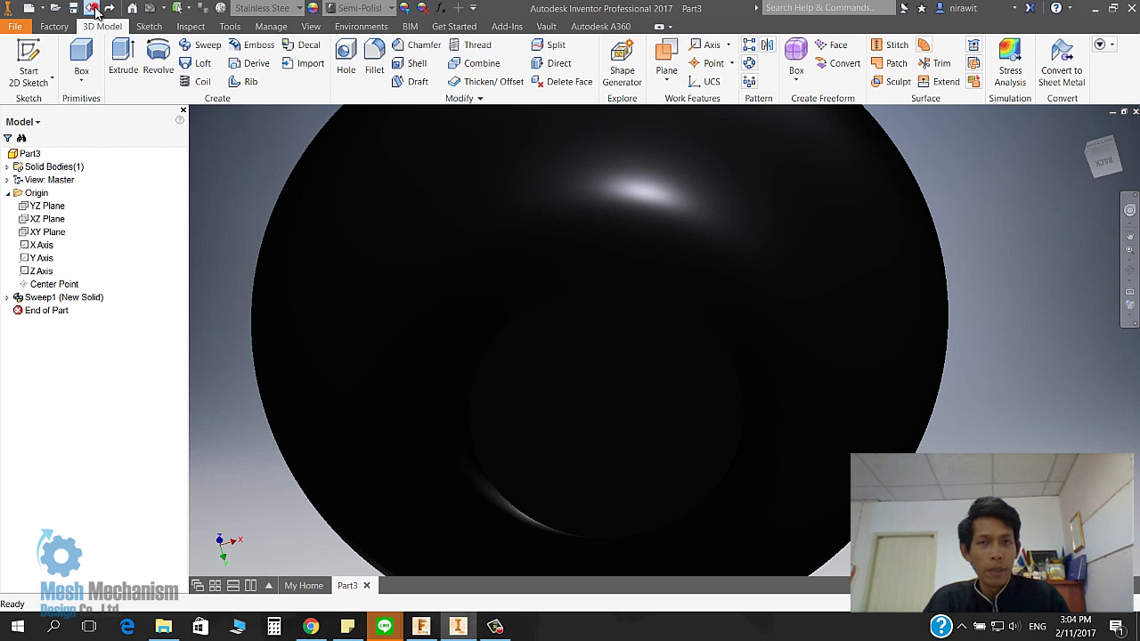
{"action": "left_click", "coordinate": [91, 8]}
{"action": "mouse_move", "coordinate": [674, 370]}
{"action": "middle_mouse_down", "text": "shift"}
{"action": "mouse_move", "coordinate": [855, 315]}
{"action": "mouse_move", "coordinate": [630, 237]}
{"action": "mouse_move", "coordinate": [621, 282]}
{"action": "mouse_move", "coordinate": [642, 312]}
{"action": "middle_mouse_up", "text": "shift"}
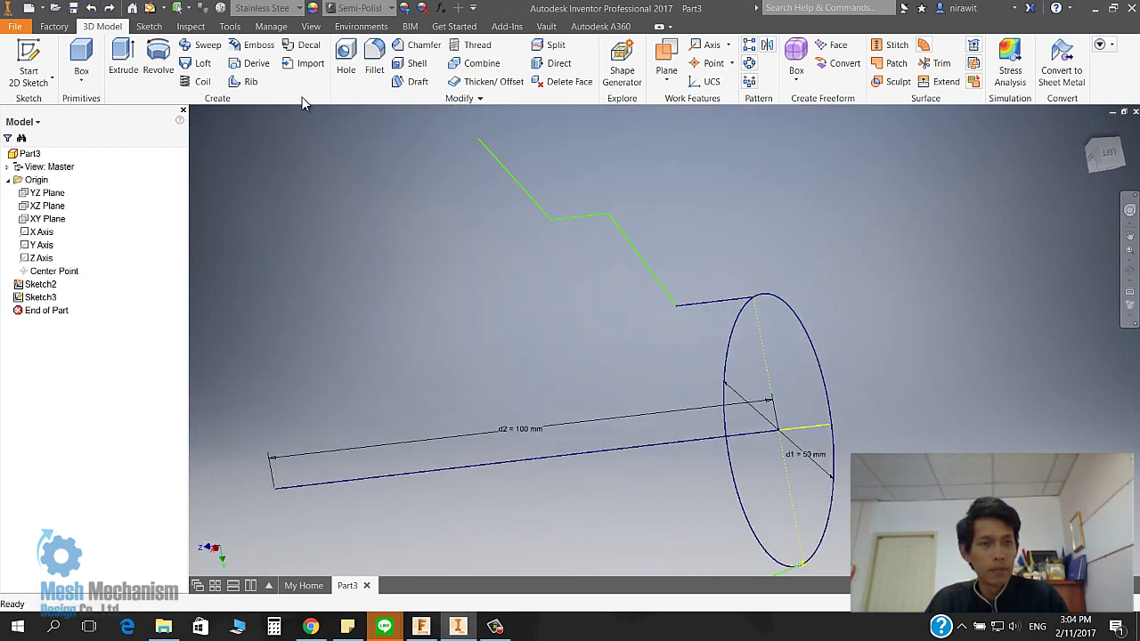
- Sweep the circle along the 100 mm line with Path & Guide Rail, using the zigzag chain as rail
{"action": "left_click", "coordinate": [207, 44]}
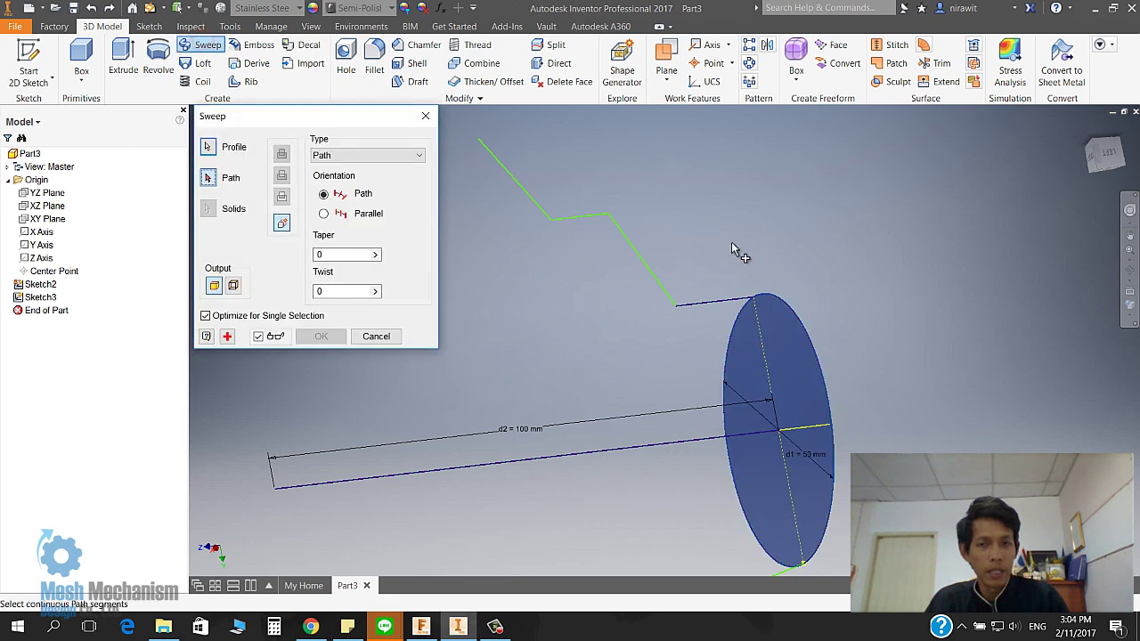
{"action": "mouse_move", "coordinate": [621, 357]}
{"action": "middle_mouse_down", "text": "shift"}
{"action": "mouse_move", "coordinate": [738, 300]}
{"action": "mouse_move", "coordinate": [669, 399]}
{"action": "middle_mouse_up", "text": "shift"}
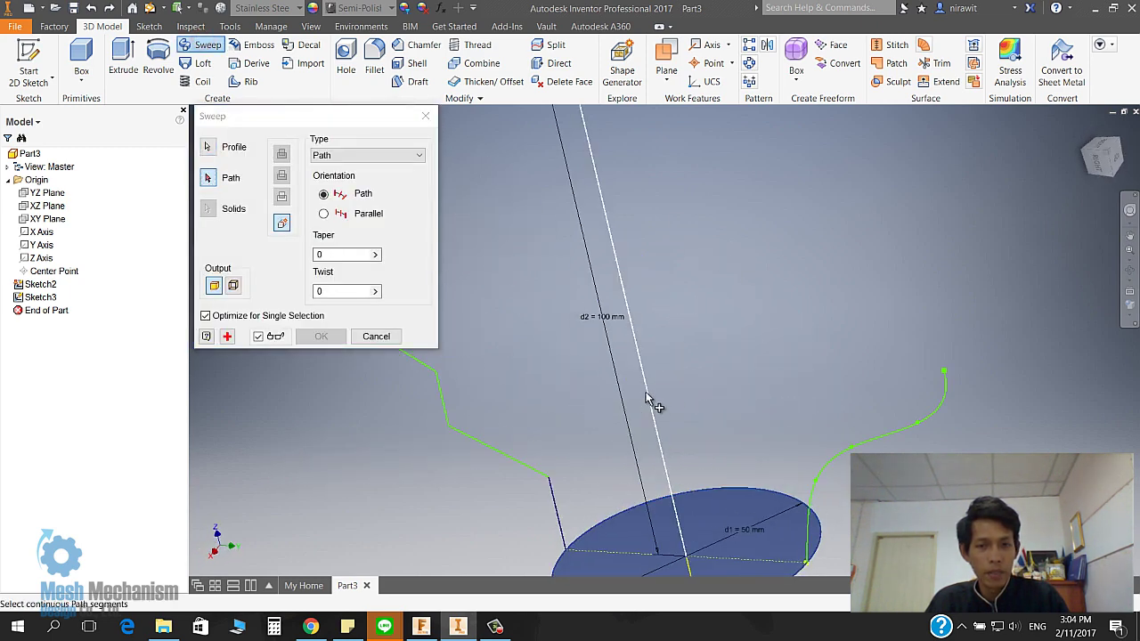
{"action": "left_click", "coordinate": [642, 378]}
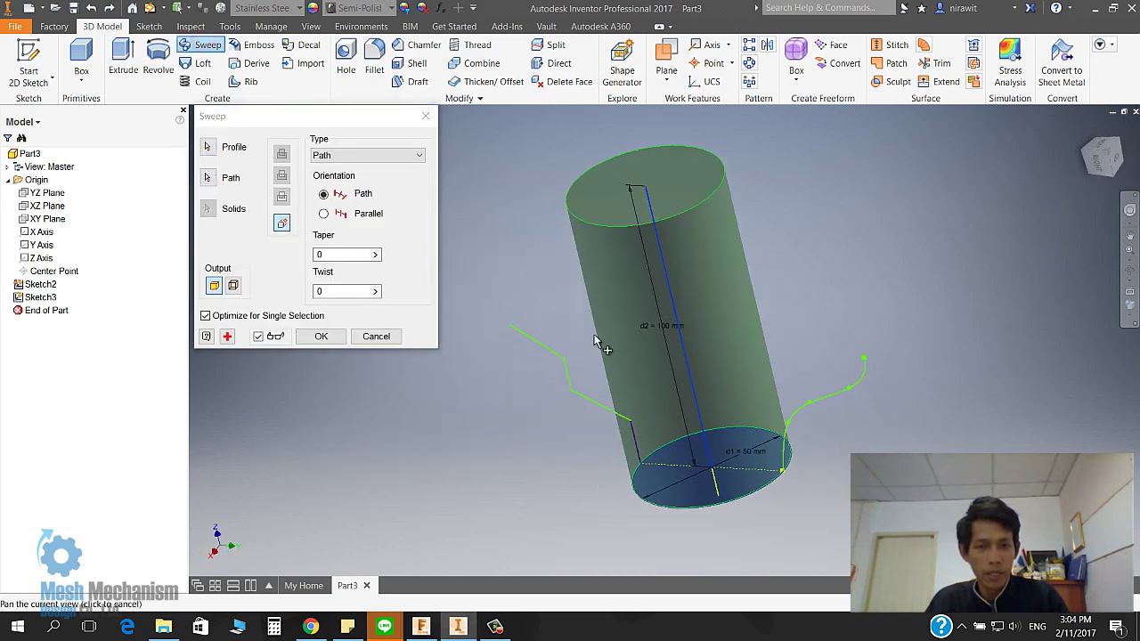
{"action": "left_click", "coordinate": [352, 155]}
{"action": "left_click", "coordinate": [347, 178]}
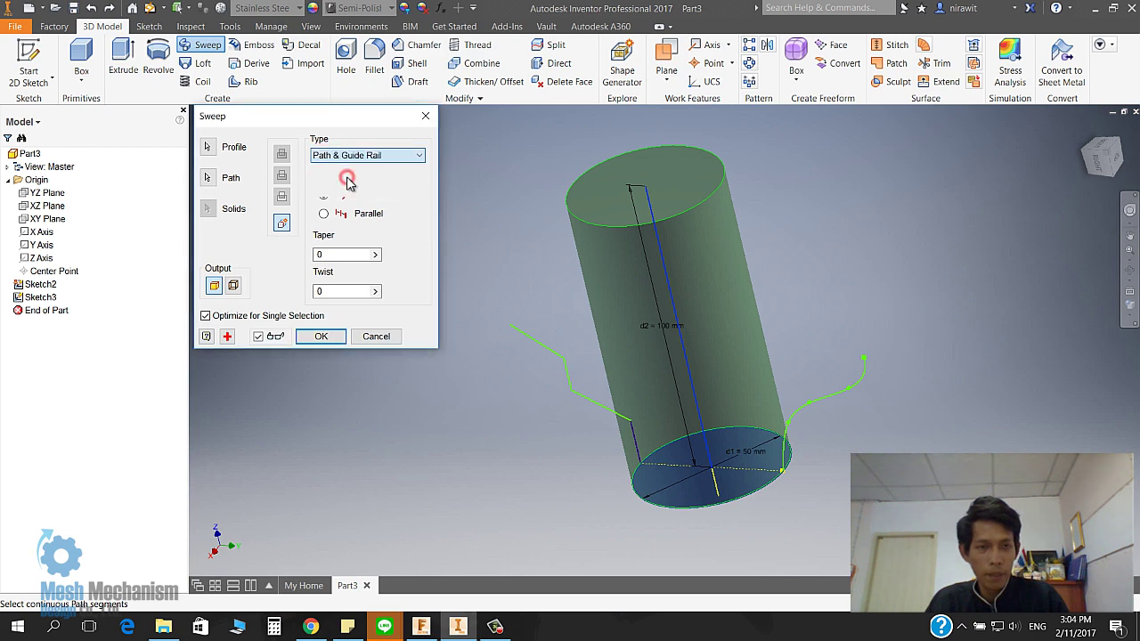
{"action": "left_click", "coordinate": [629, 384]}
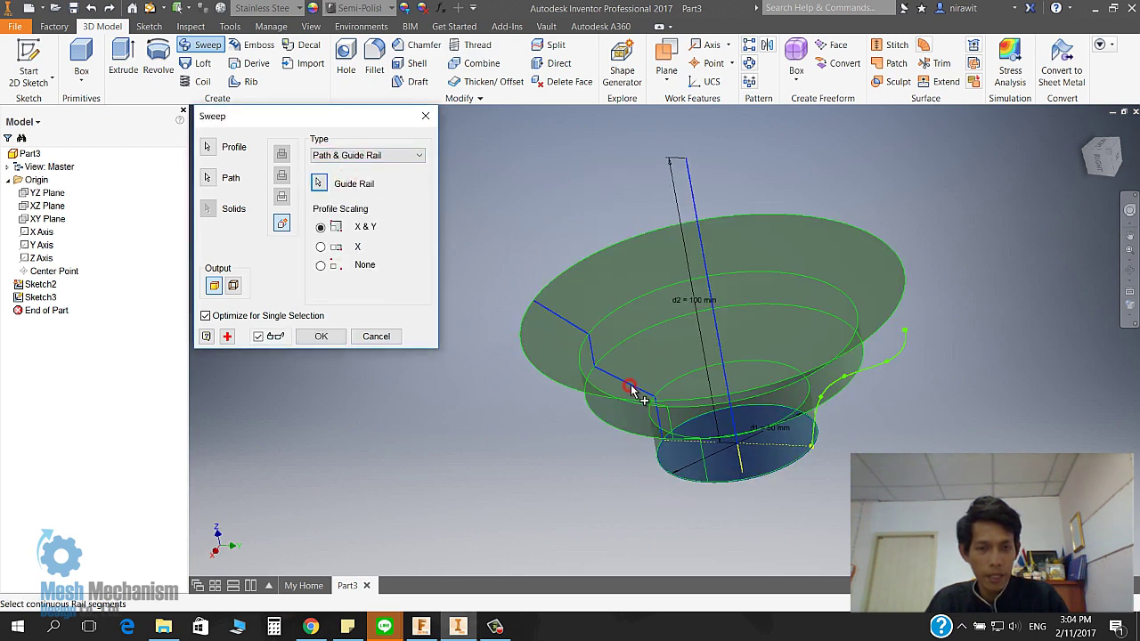
{"action": "mouse_move", "coordinate": [631, 386]}
{"action": "middle_mouse_down", "text": "shift"}
{"action": "mouse_move", "coordinate": [738, 382]}
{"action": "mouse_move", "coordinate": [753, 361]}
{"action": "mouse_move", "coordinate": [575, 407]}
{"action": "mouse_move", "coordinate": [679, 400]}
{"action": "mouse_move", "coordinate": [717, 376]}
{"action": "mouse_move", "coordinate": [783, 363]}
{"action": "mouse_move", "coordinate": [632, 380]}
{"action": "mouse_move", "coordinate": [733, 351]}
{"action": "mouse_move", "coordinate": [783, 400]}
{"action": "mouse_move", "coordinate": [921, 386]}
{"action": "mouse_move", "coordinate": [926, 366]}
{"action": "mouse_move", "coordinate": [910, 397]}
{"action": "mouse_move", "coordinate": [873, 419]}
{"action": "middle_mouse_up", "text": "shift"}
{"action": "left_click", "coordinate": [321, 336]}
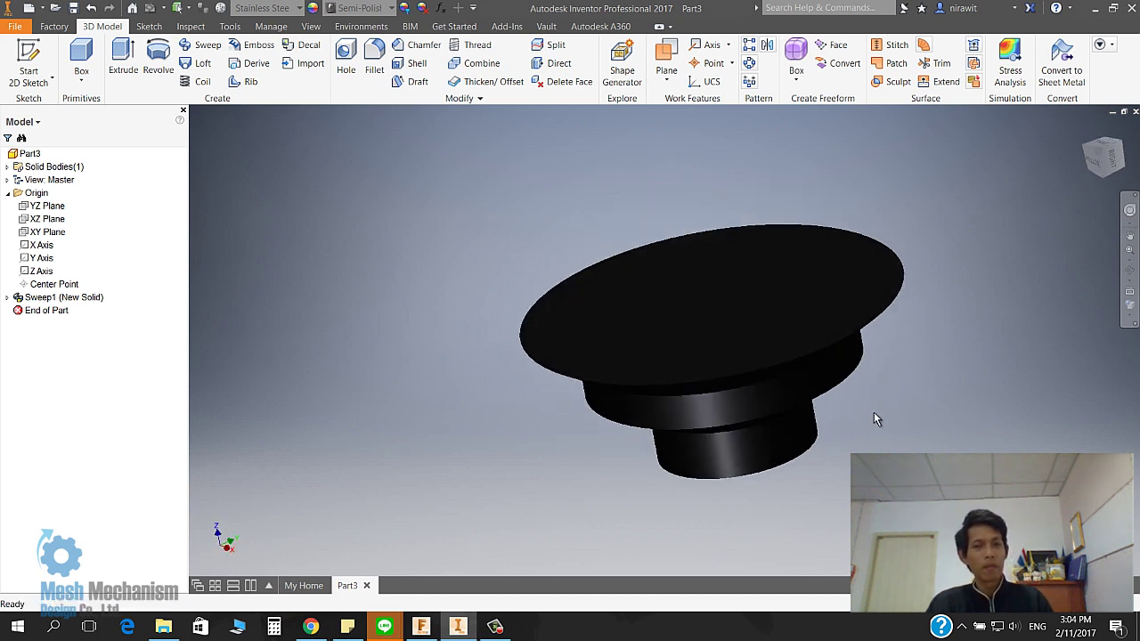